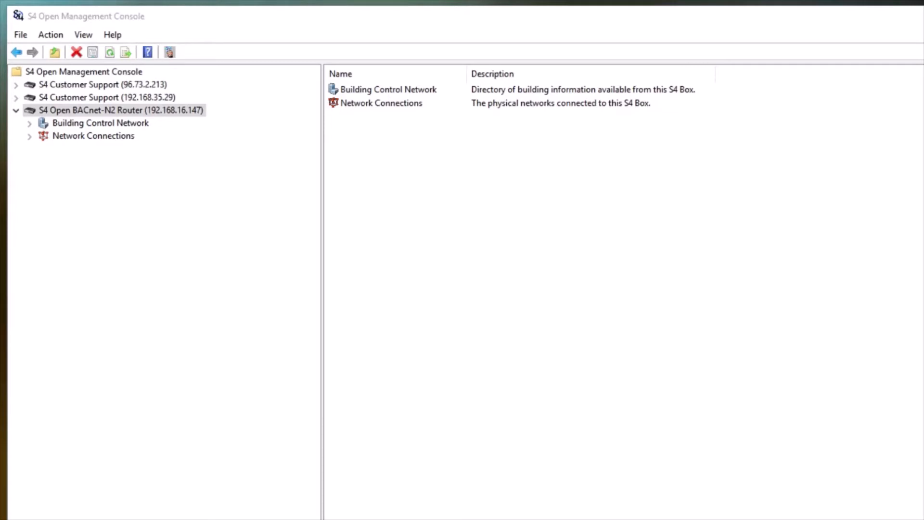
Review the S4 Open BACnet-N2 Router's general, configuration, performance, device template and BACnet properties, leaving them unmodified
left_click(200, 111)
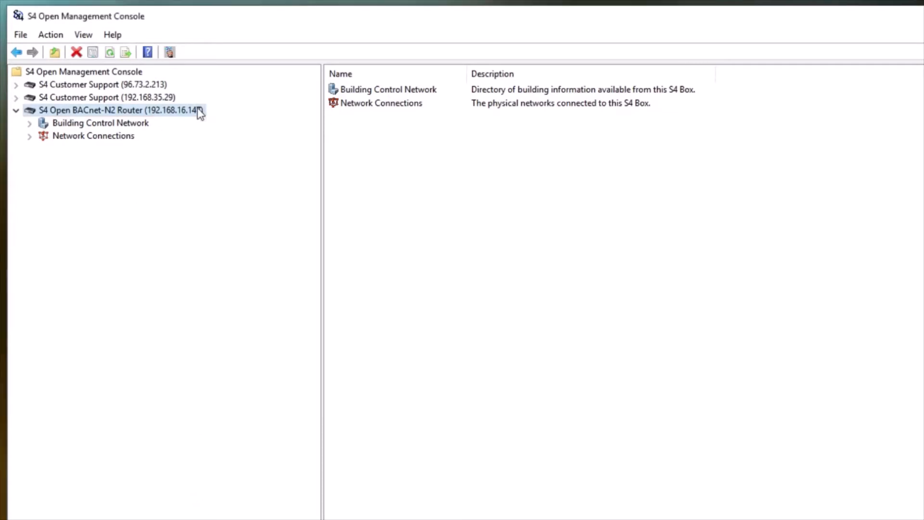
right_click(200, 111)
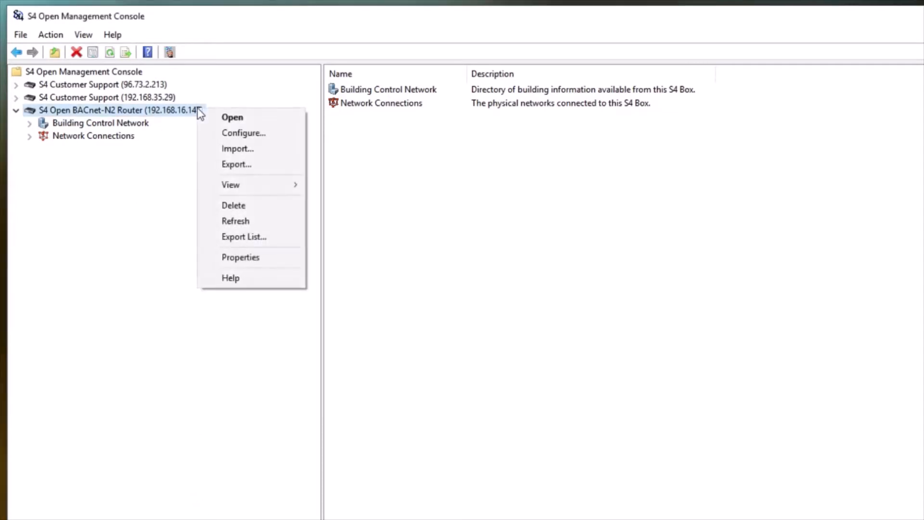
left_click(278, 258)
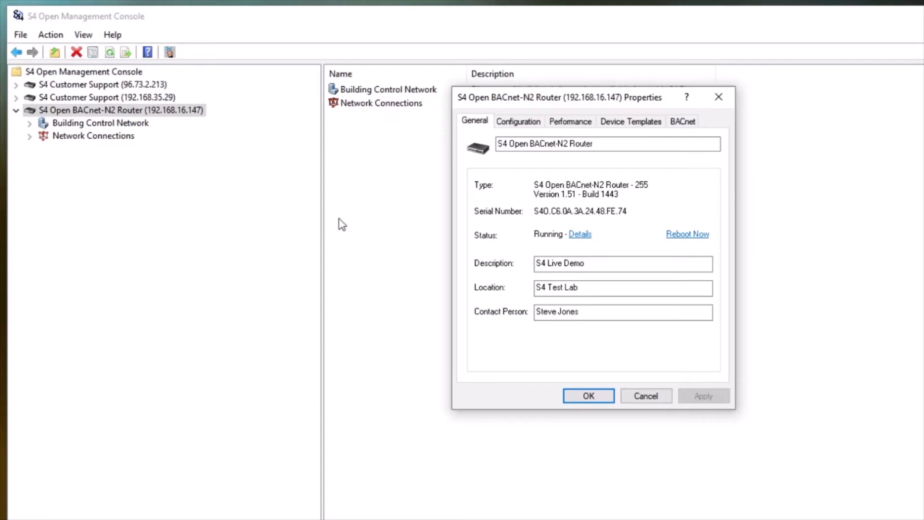
left_click(513, 128)
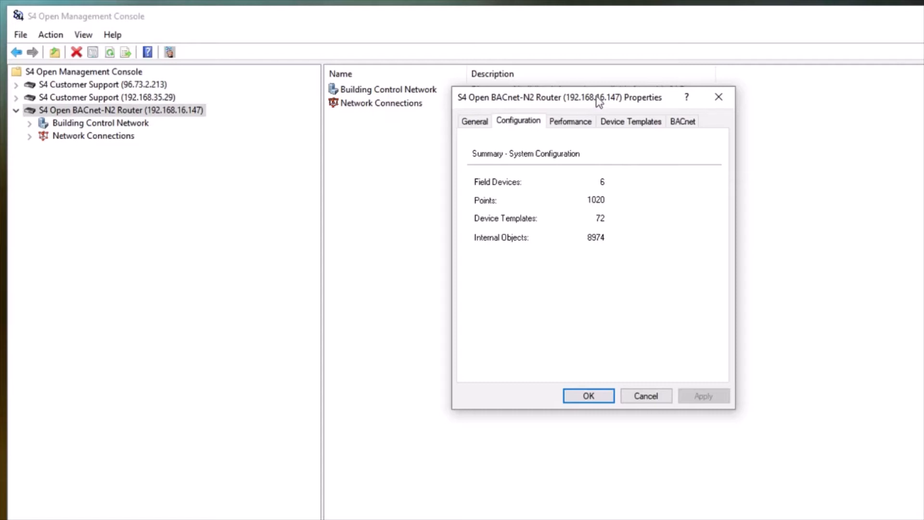
left_click(584, 125)
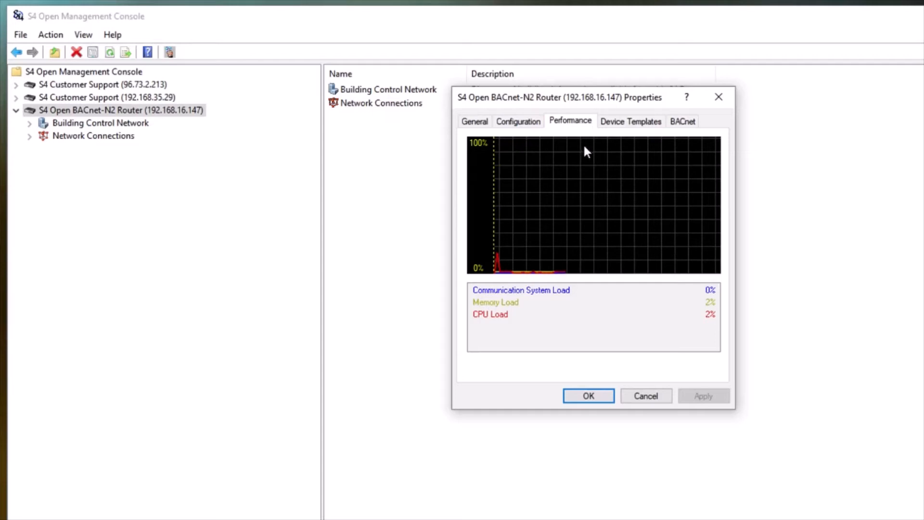
left_click(630, 123)
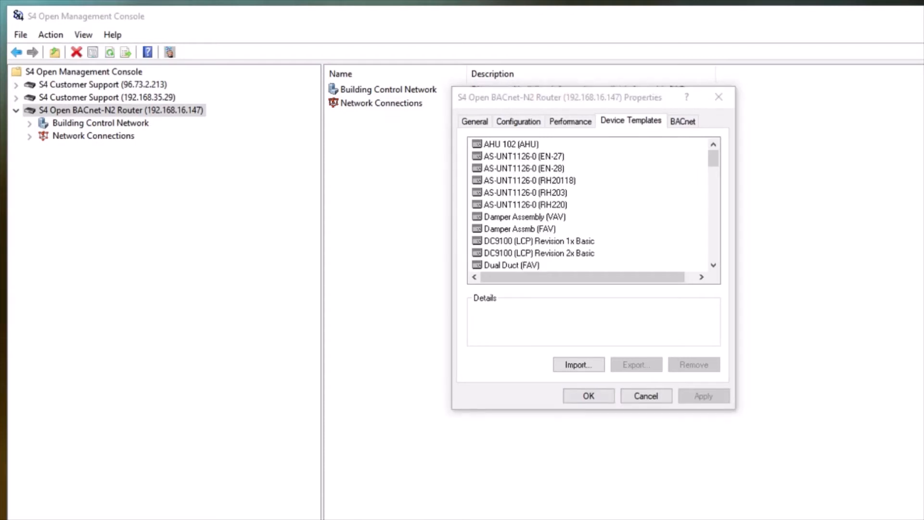
left_click(693, 121)
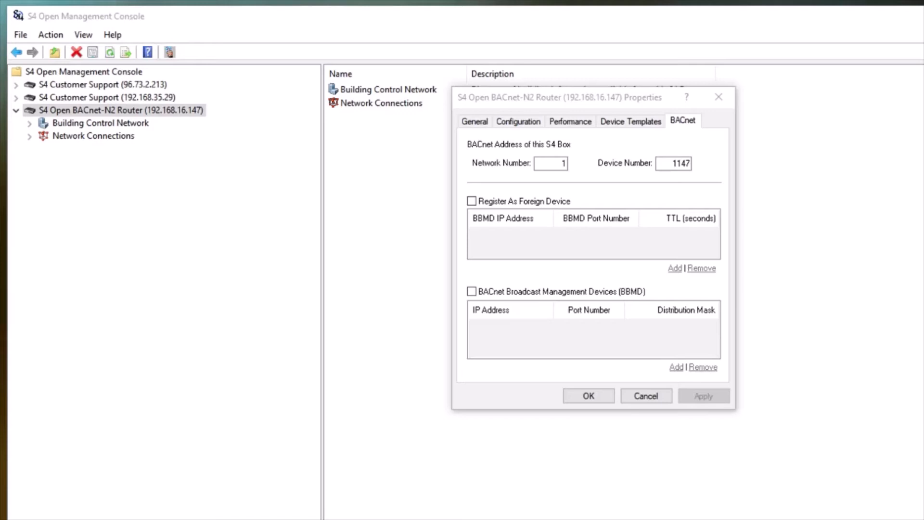
left_click(667, 400)
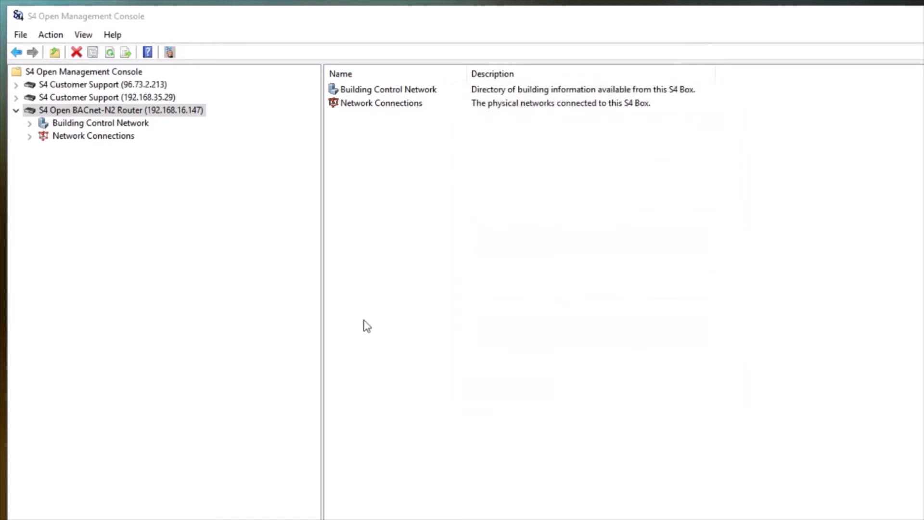
Expand the router's Network Connections and inspect the Upstream Network's general, BACnet and performance properties
left_click(81, 138)
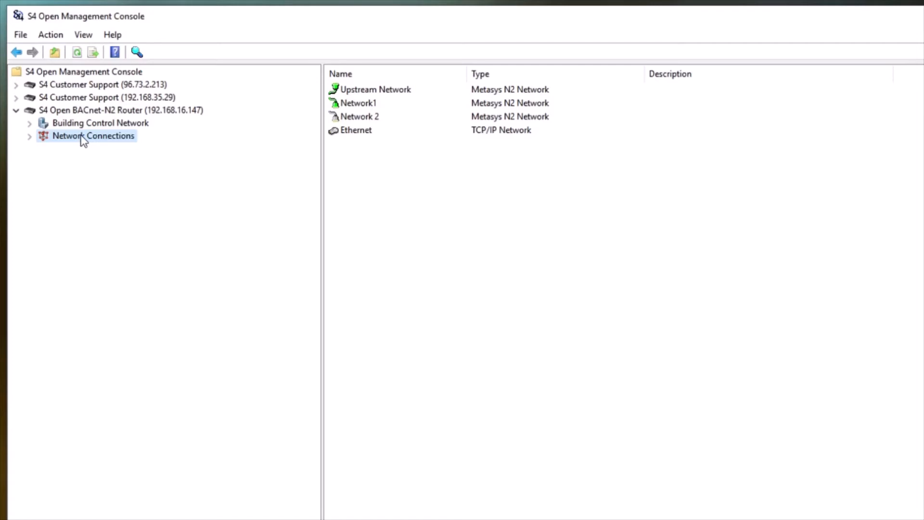
left_click(29, 140)
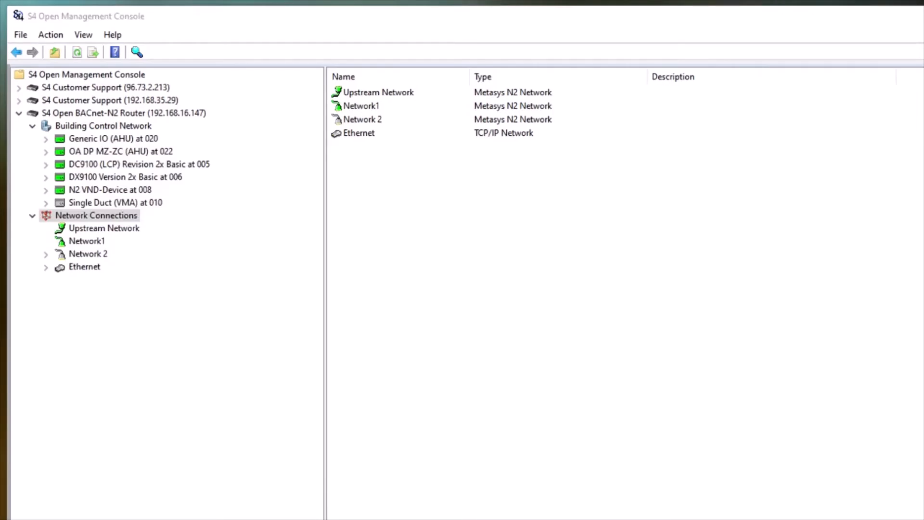
left_click(93, 230)
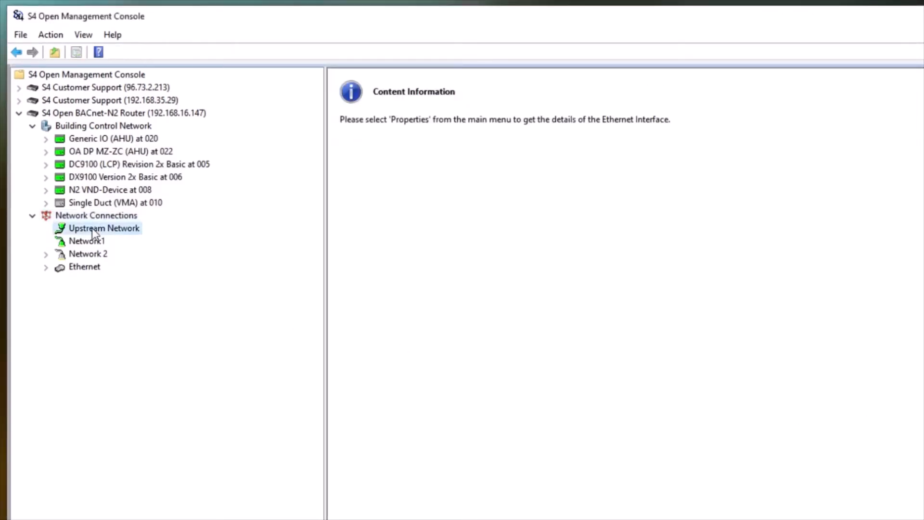
right_click(93, 233)
left_click(145, 294)
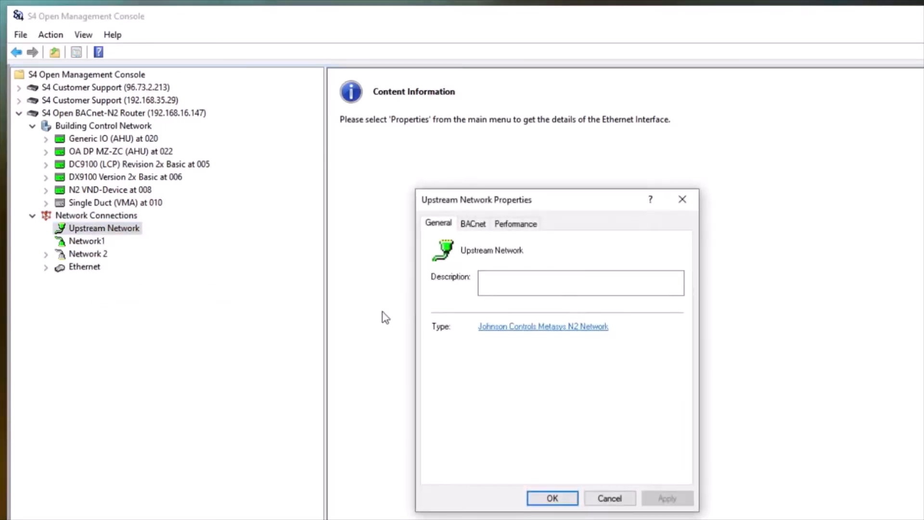
left_click(475, 224)
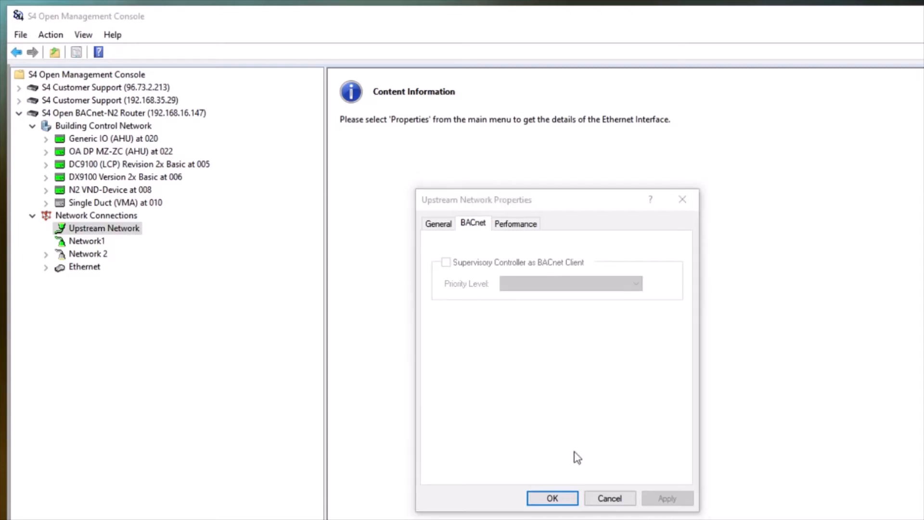
left_click(514, 224)
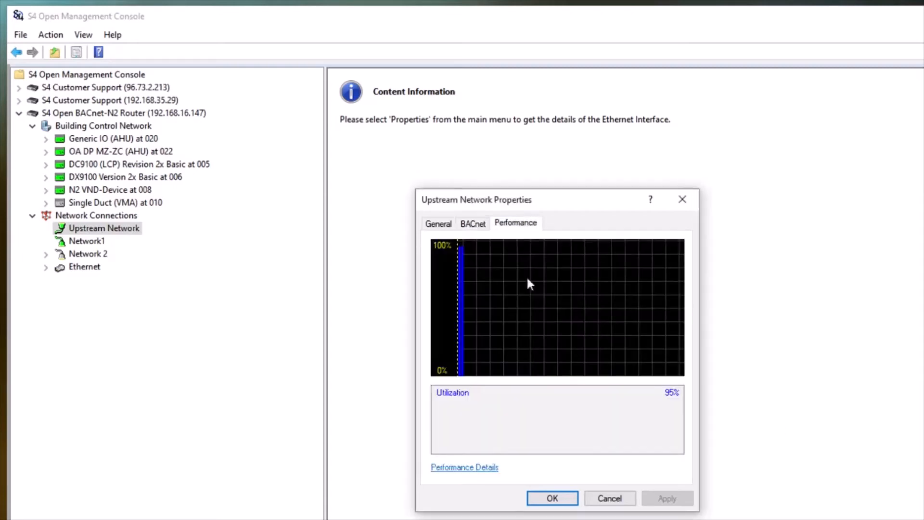
Examine the Upstream Network's advanced performance statistics and close its properties without changes
left_click(490, 469)
left_click_drag(606, 223, 905, 196)
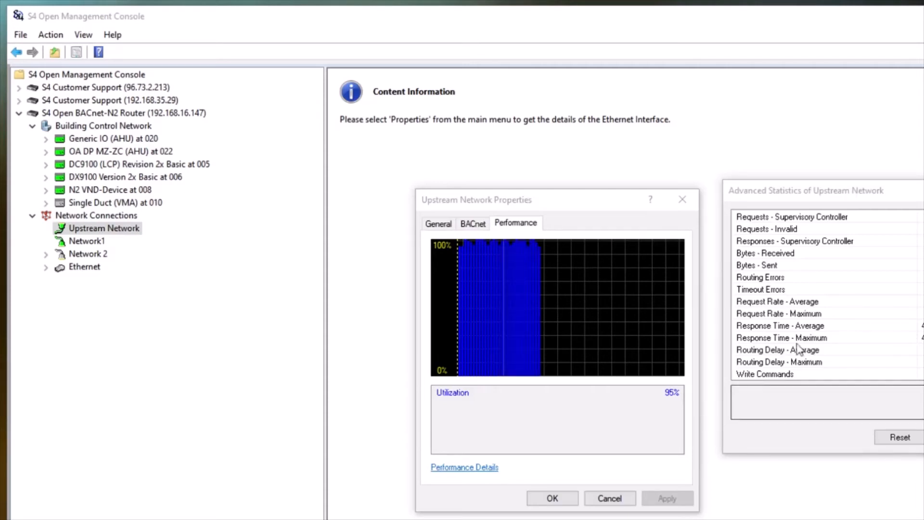
left_click(923, 437)
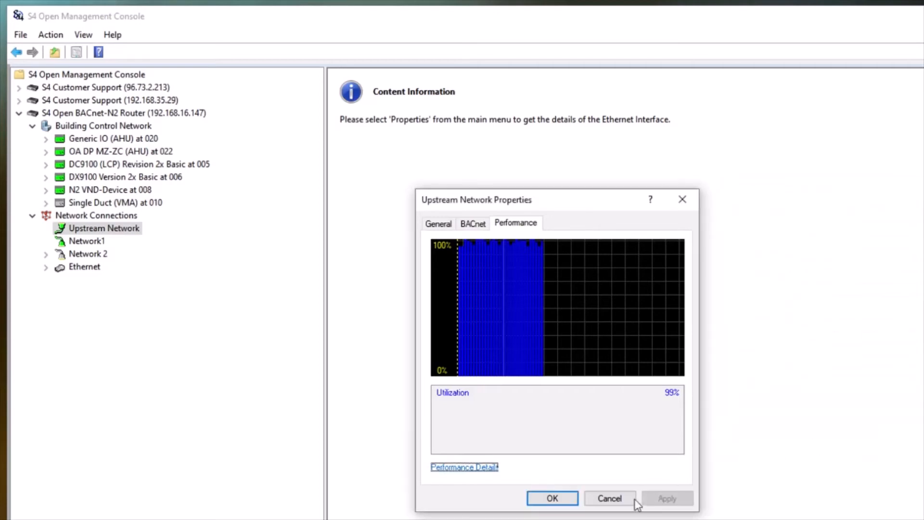
left_click(609, 499)
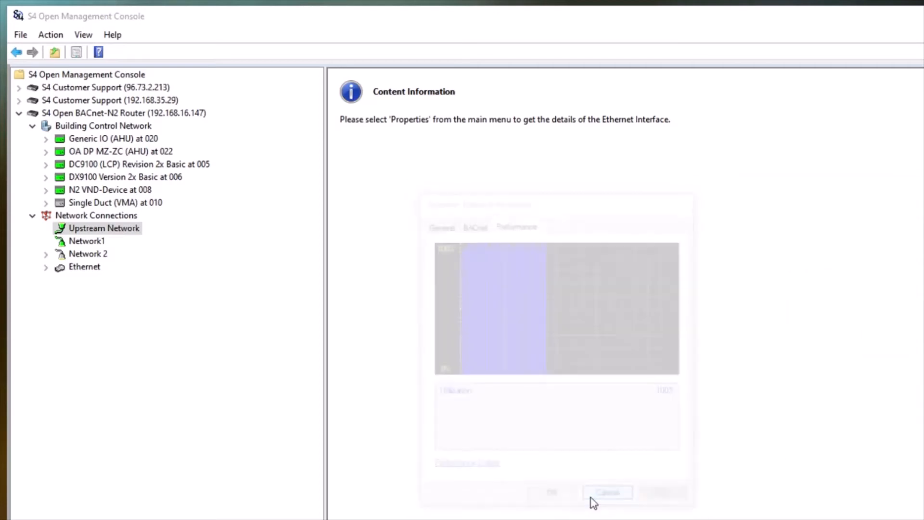
Inspect Network1's performance graph and advanced statistics, and close its properties without changes
left_click(93, 243)
right_click(92, 245)
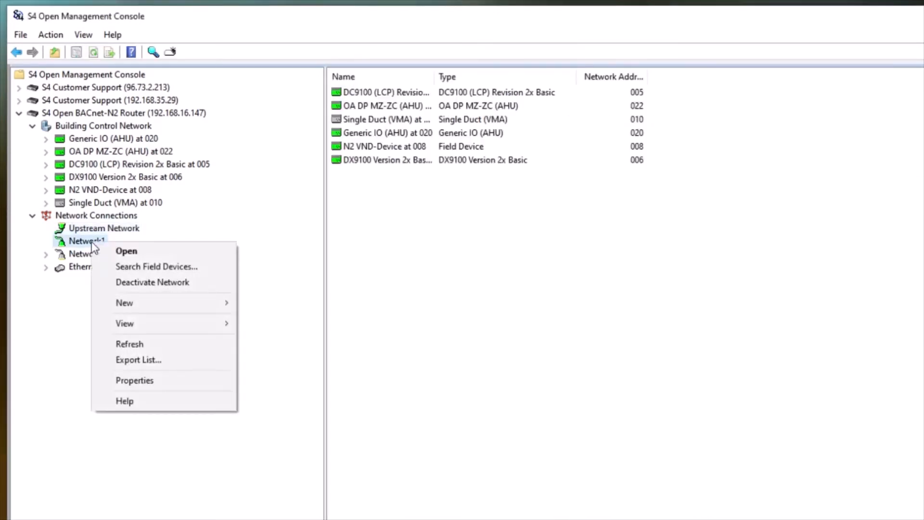
left_click(127, 380)
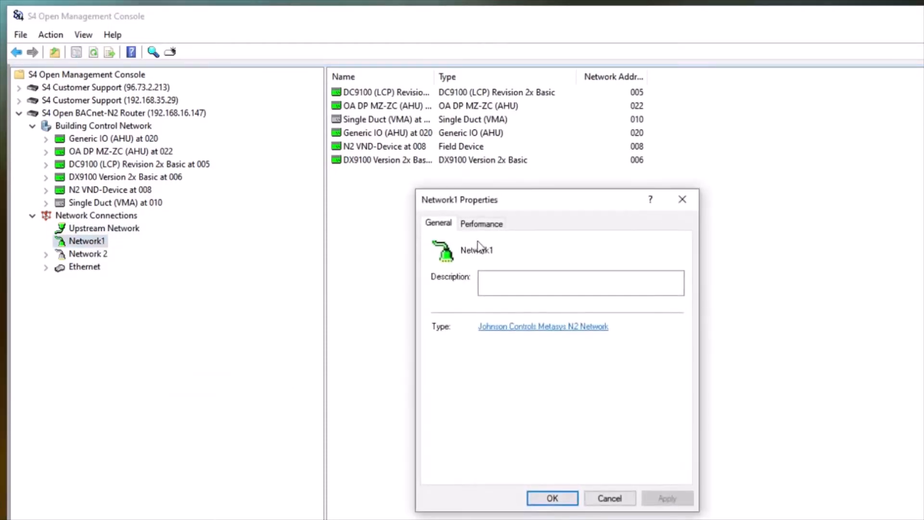
left_click(482, 223)
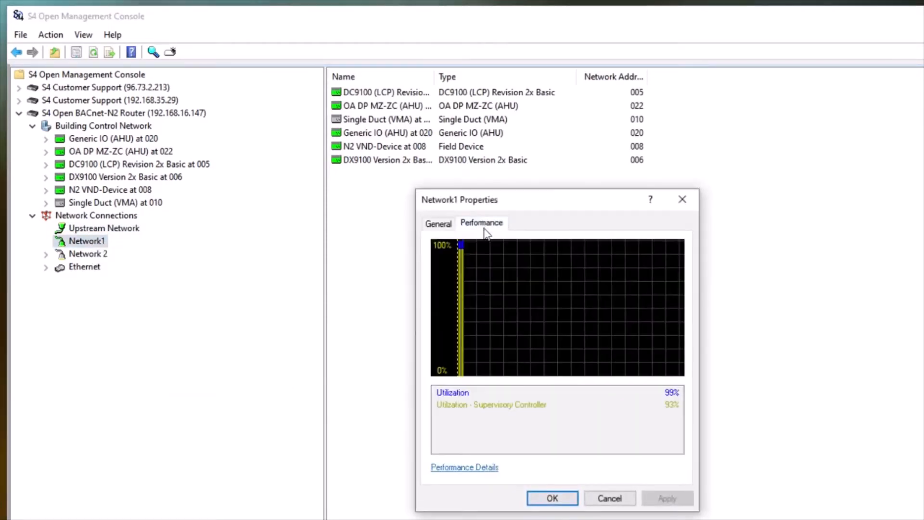
left_click(464, 469)
left_click_drag(725, 219, 883, 207)
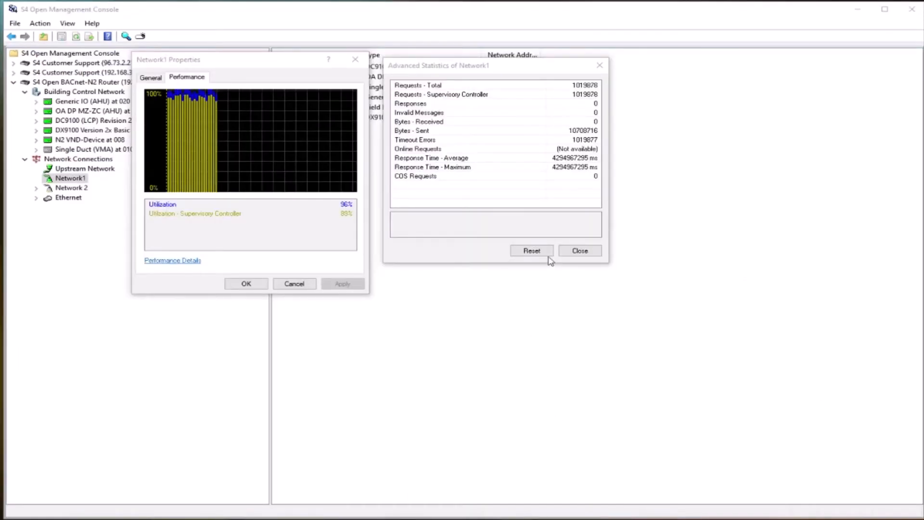
left_click(568, 252)
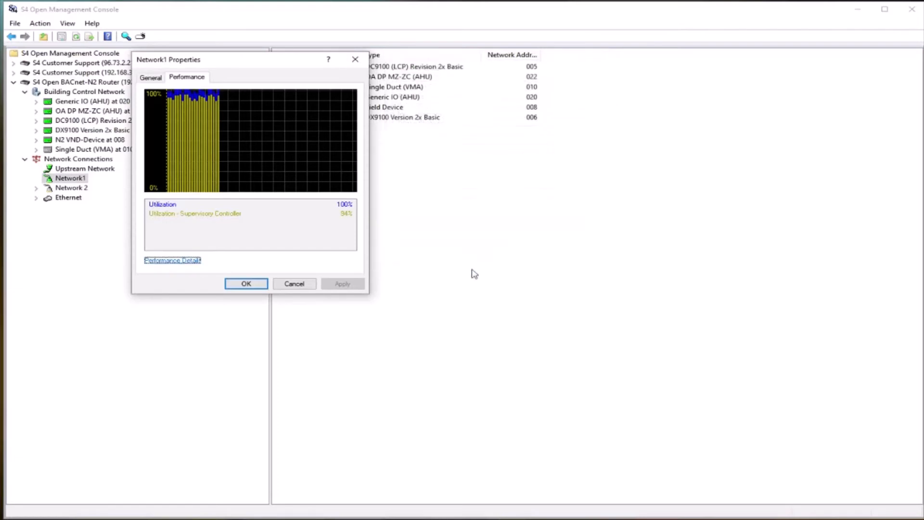
left_click(294, 285)
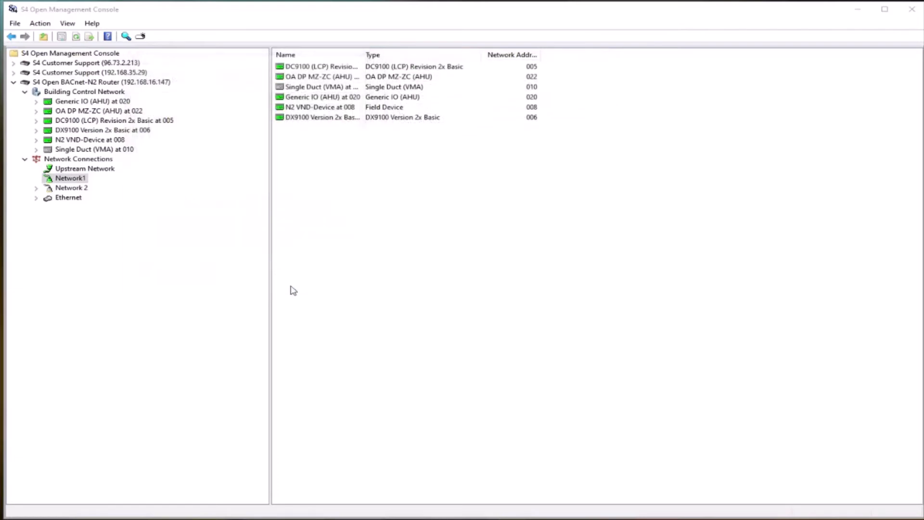
Review the Ethernet connection's TCP/IP, BACnet/IP and performance properties, including its advanced statistics, without changing settings
left_click(76, 198)
right_click(77, 198)
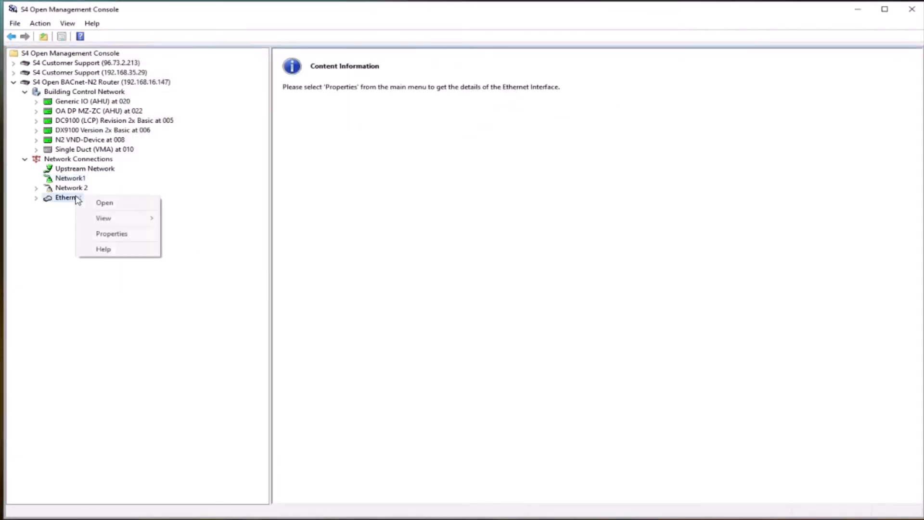
left_click(124, 239)
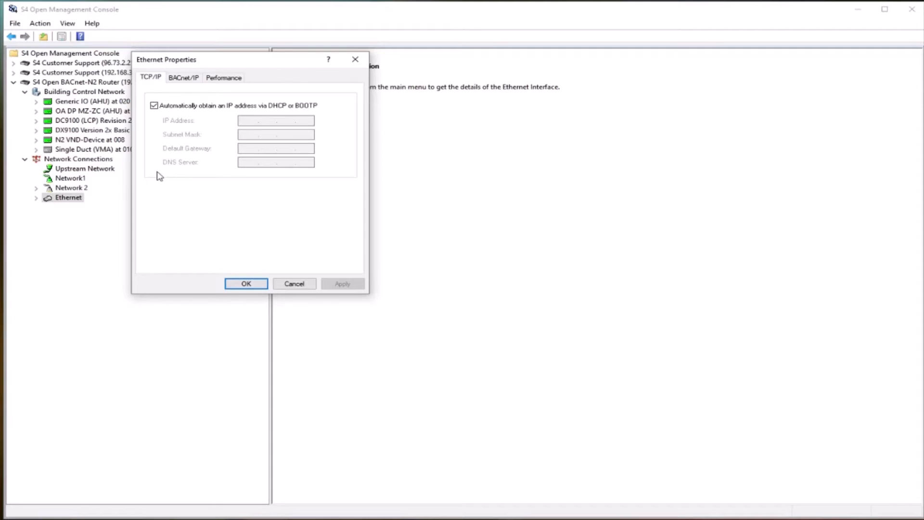
left_click(186, 79)
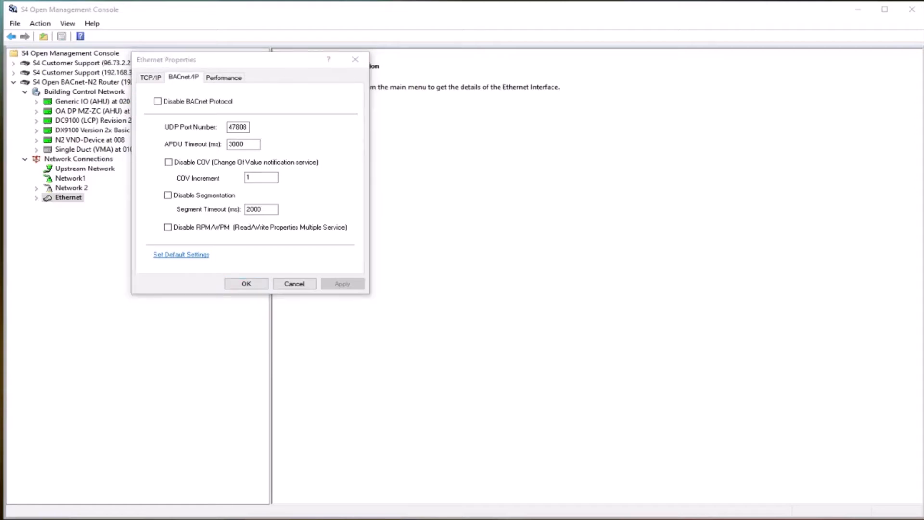
left_click(235, 81)
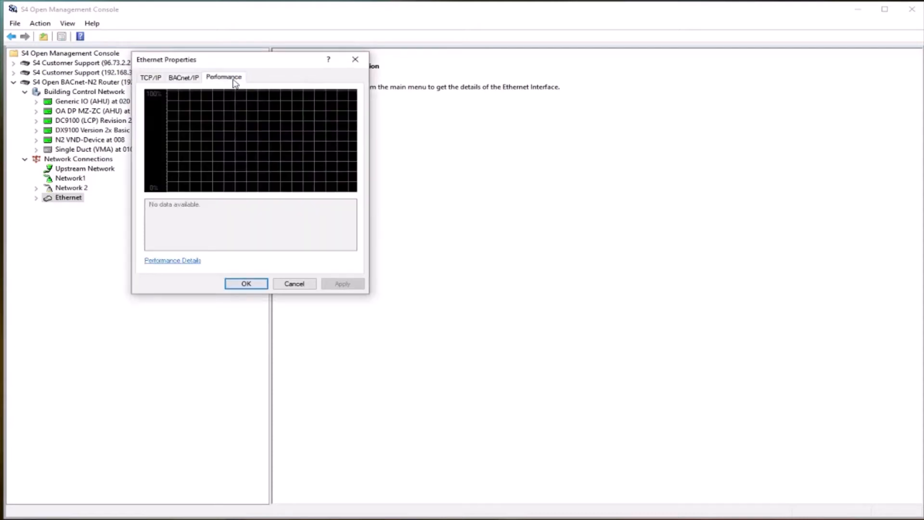
left_click(178, 261)
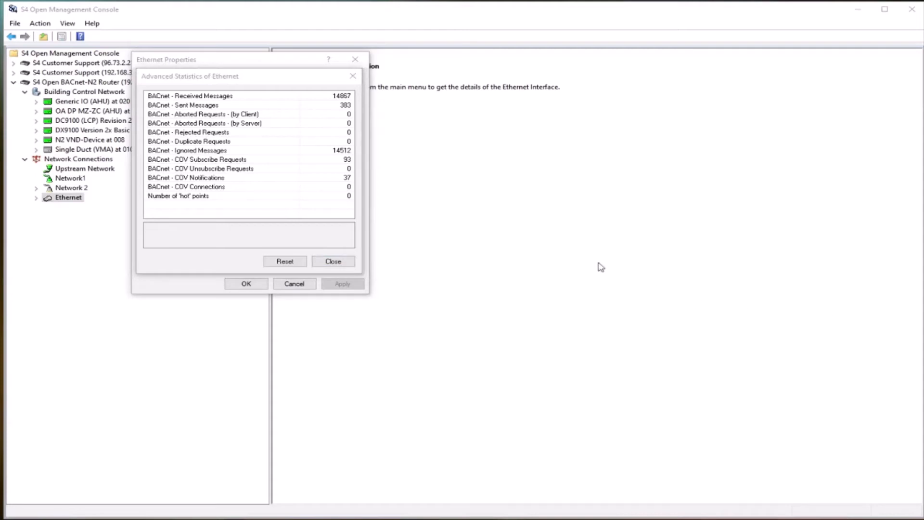
left_click(334, 262)
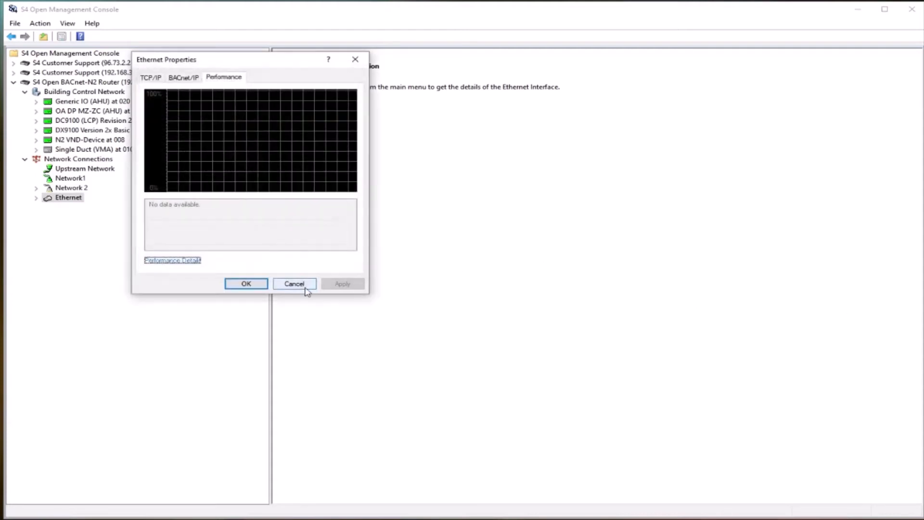
left_click(303, 284)
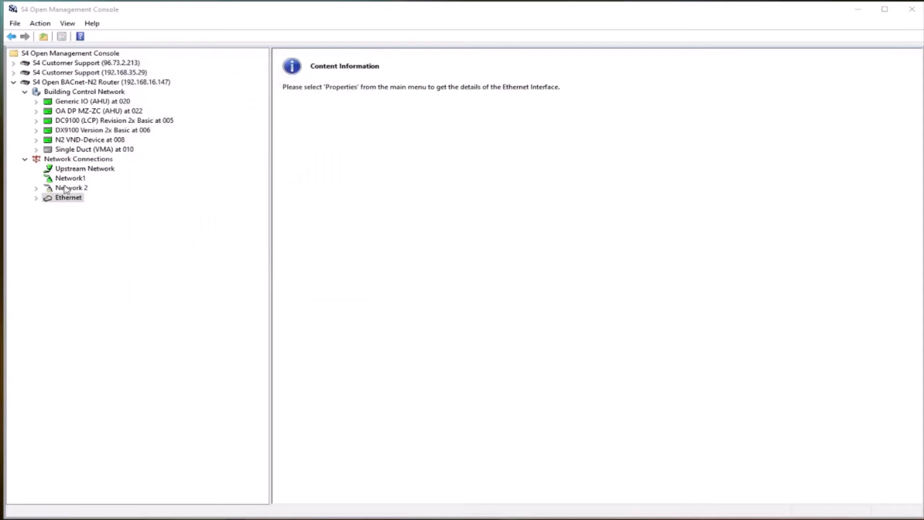
Check the BACnet network number in the Building Control Network's properties and close them without changes
left_click(71, 92)
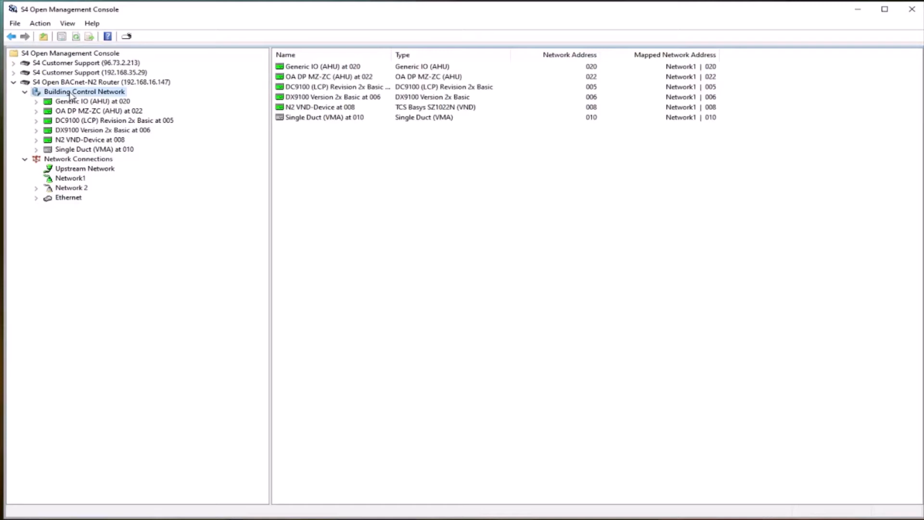
right_click(91, 94)
left_click(122, 176)
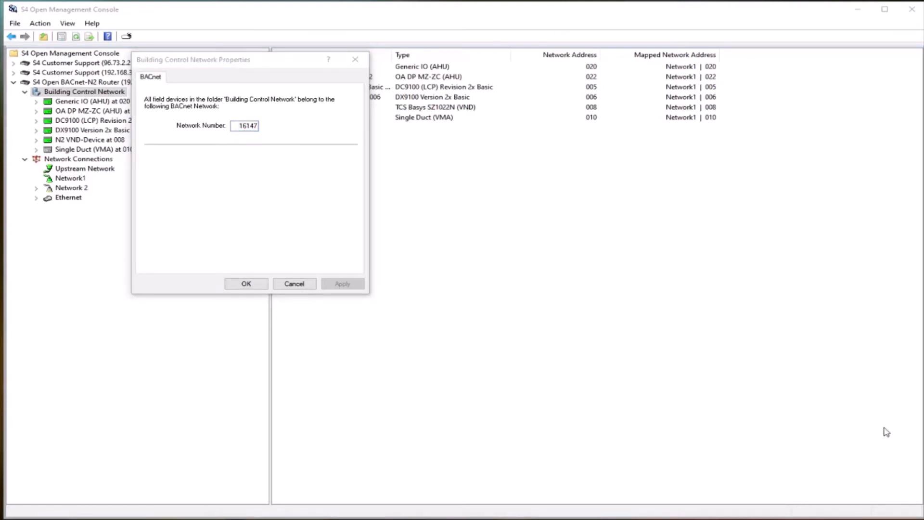
left_click(293, 284)
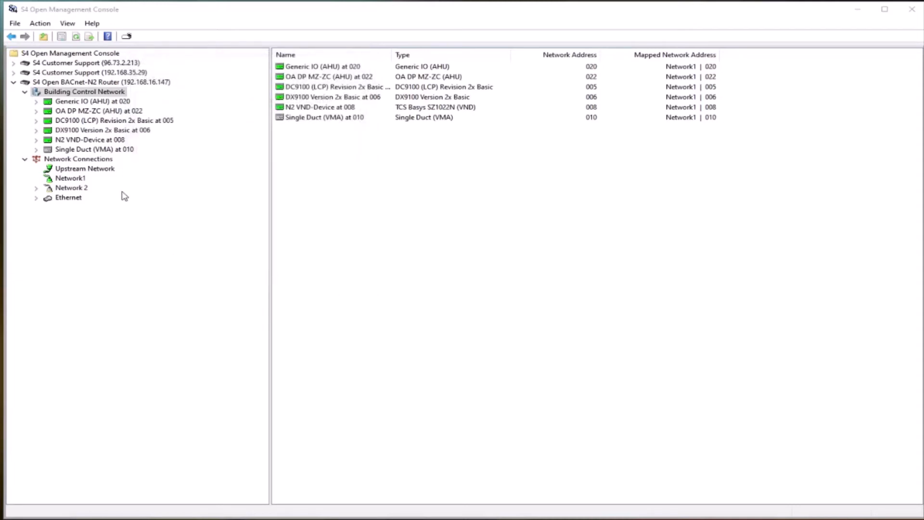
Open the properties of N2 VND-Device at 008, inspect its type details and available applied device types, and cancel the details without changes
left_click(92, 143)
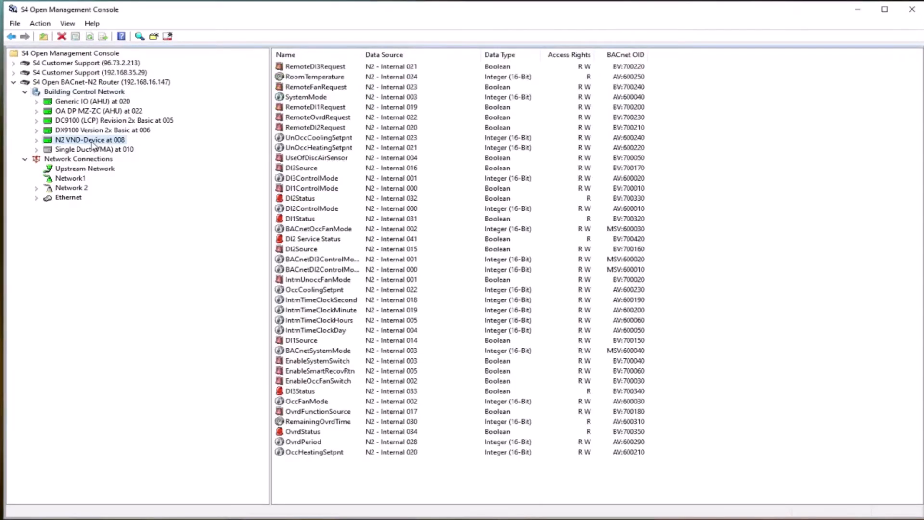
right_click(92, 143)
left_click(150, 294)
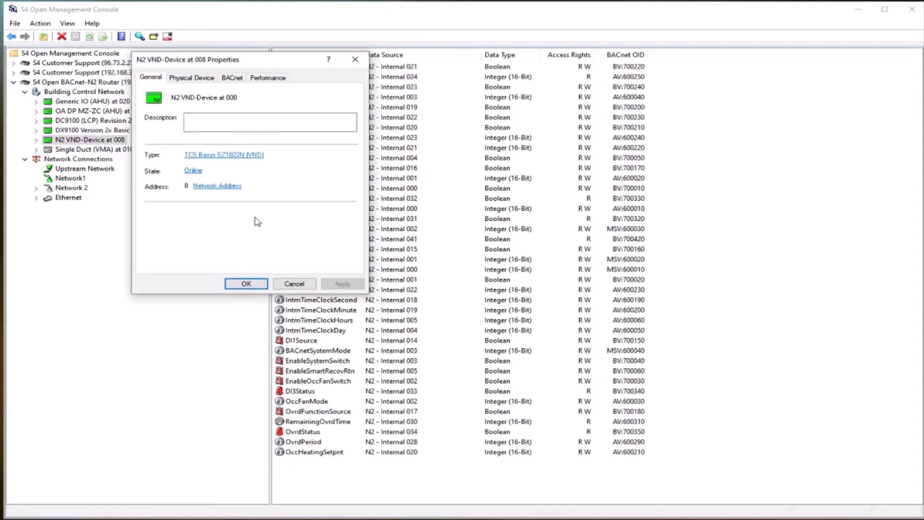
left_click(225, 156)
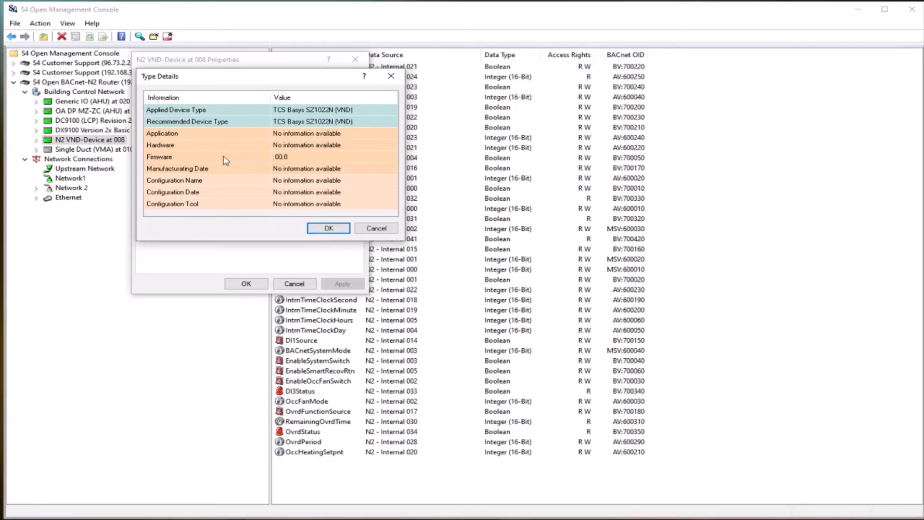
left_click(379, 110)
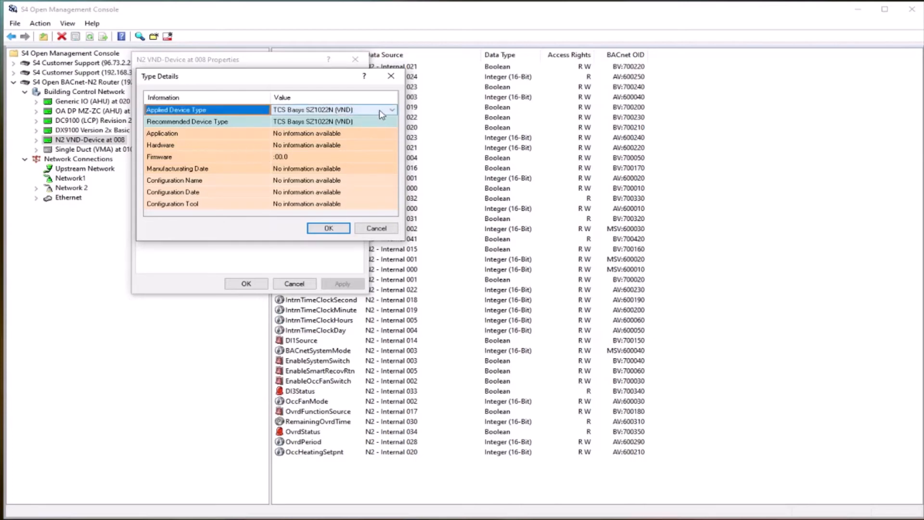
left_click(392, 110)
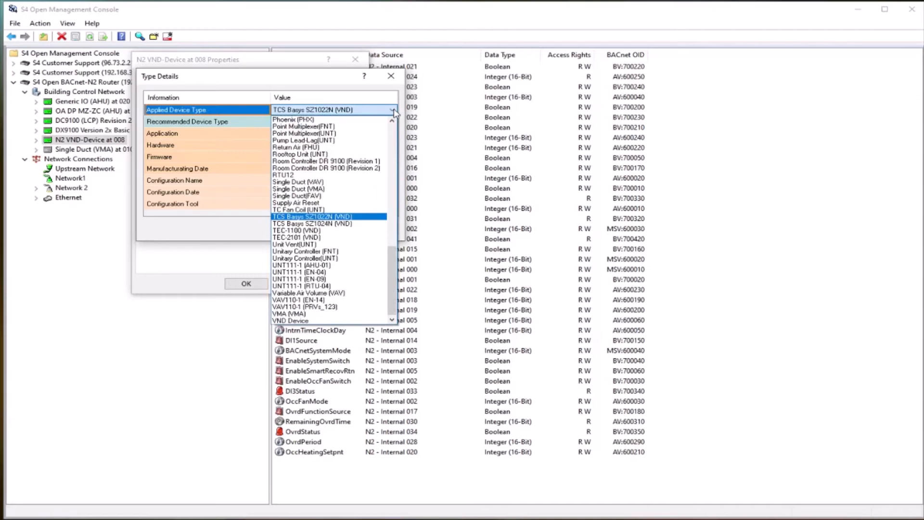
left_click(216, 263)
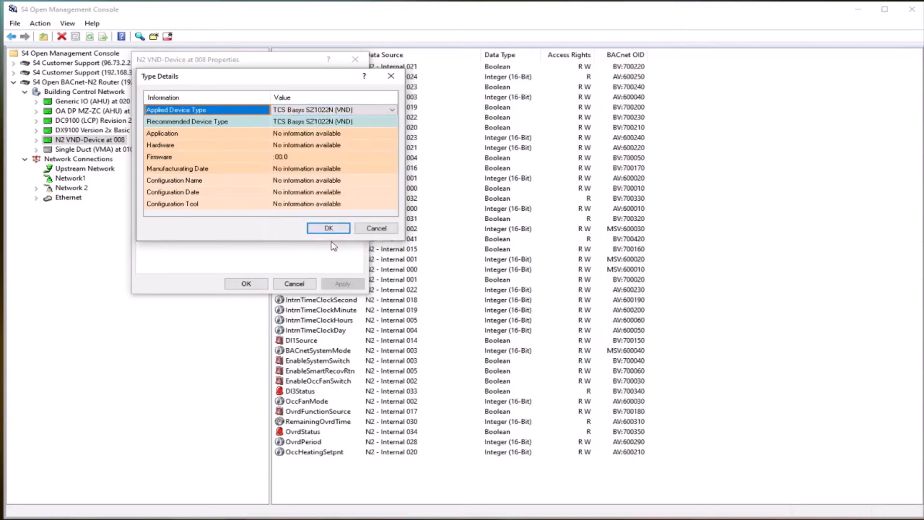
left_click(376, 230)
Review the N2 VND-Device's physical device mapping and BACnet settings, and close its properties without changes
left_click(191, 78)
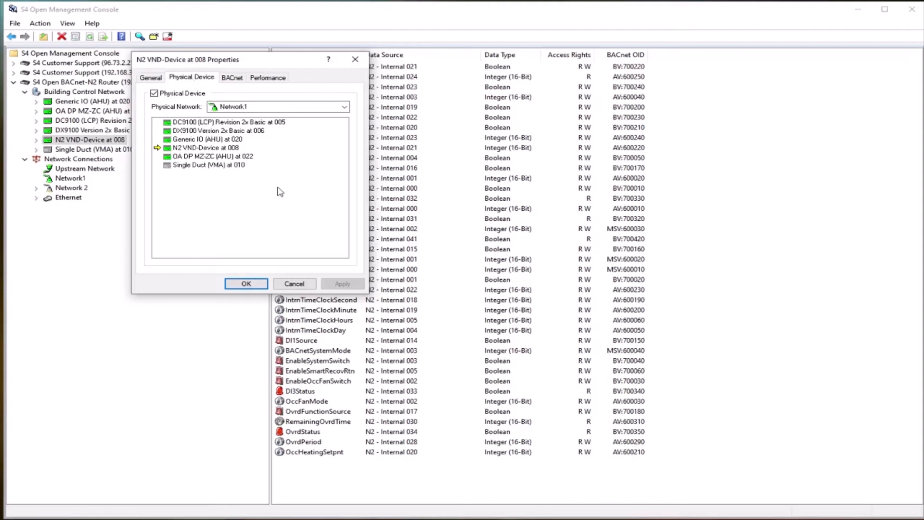
left_click(233, 79)
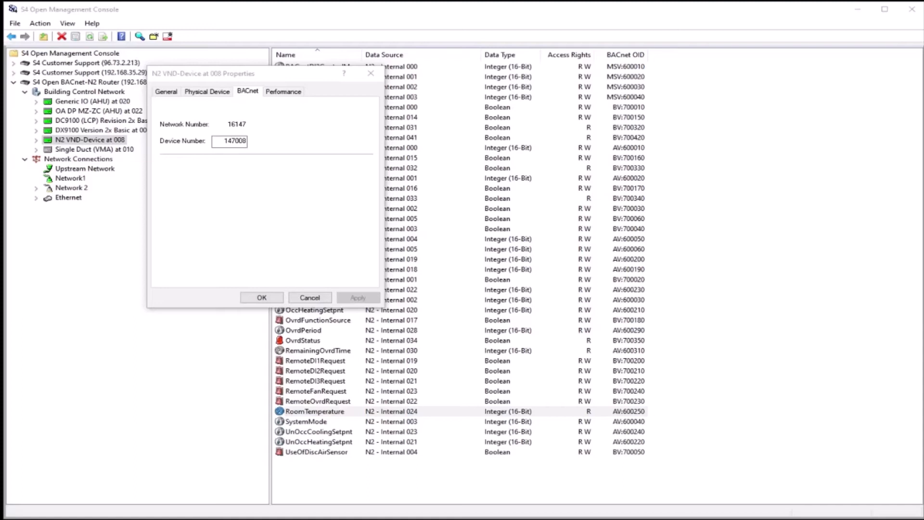
left_click(314, 297)
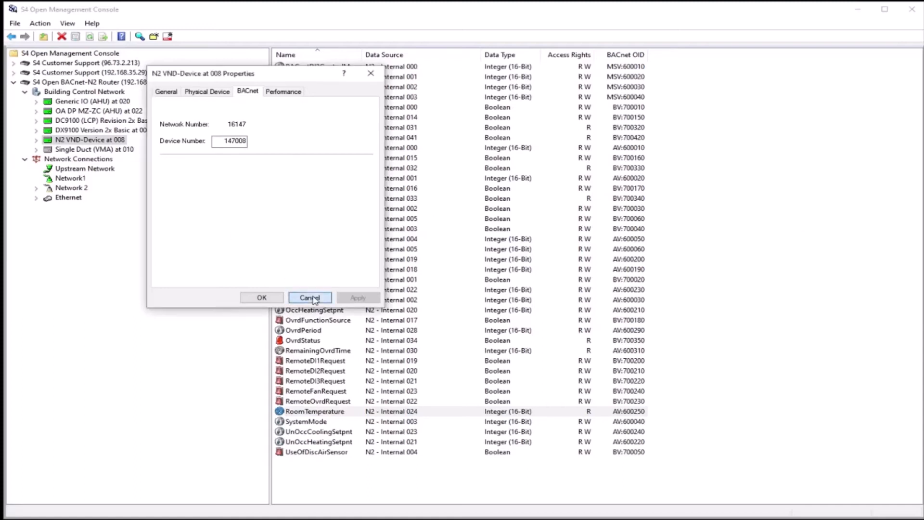
left_click(311, 297)
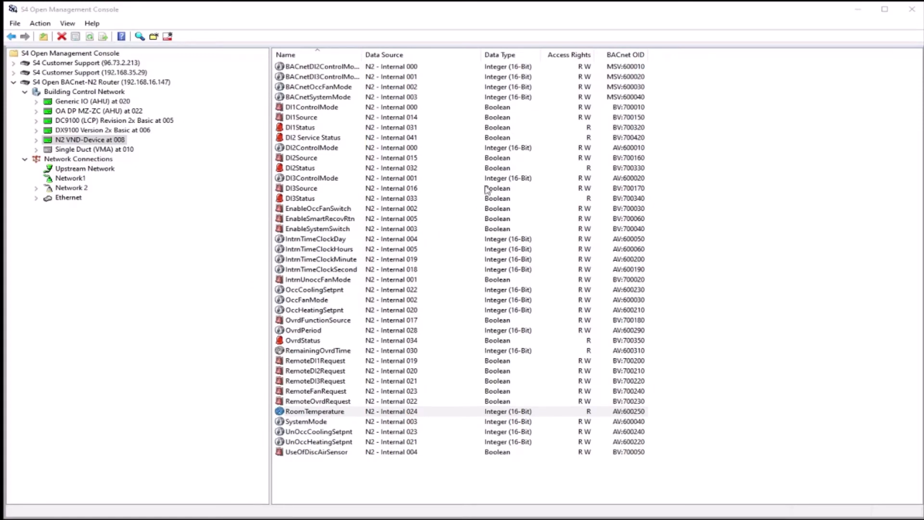
Sort the N2 VND-Device's data points by data source, by data type, and finally by name
left_click(405, 57)
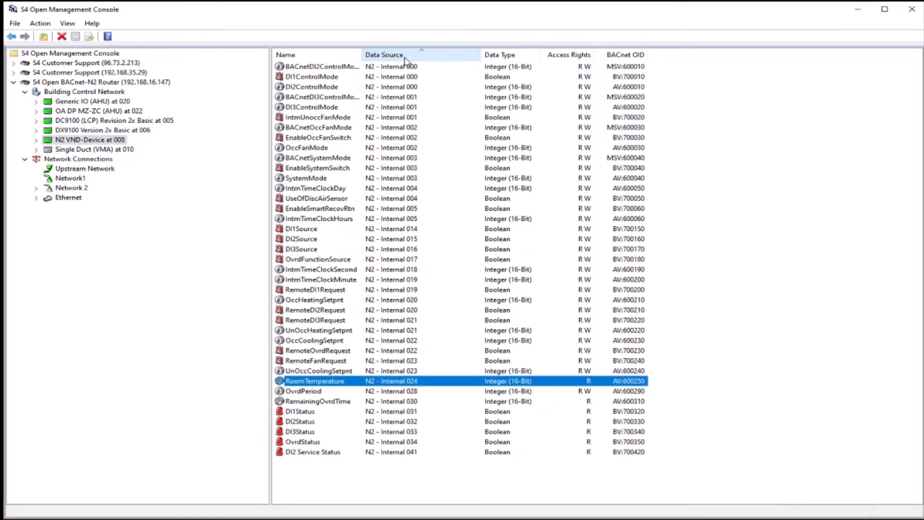
left_click(498, 56)
left_click(304, 57)
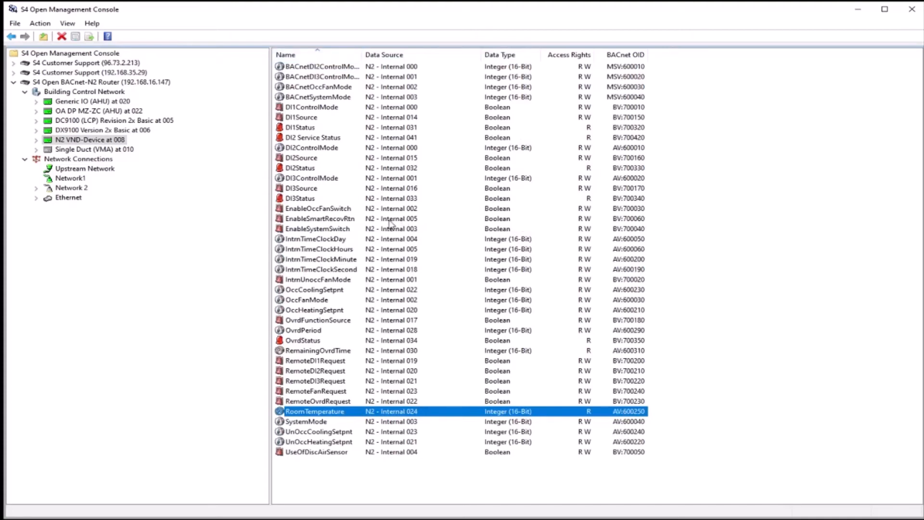
Test-read the RoomTemperature point's value from its data source, check its BACnet properties, and close them without changes
double_click(313, 412)
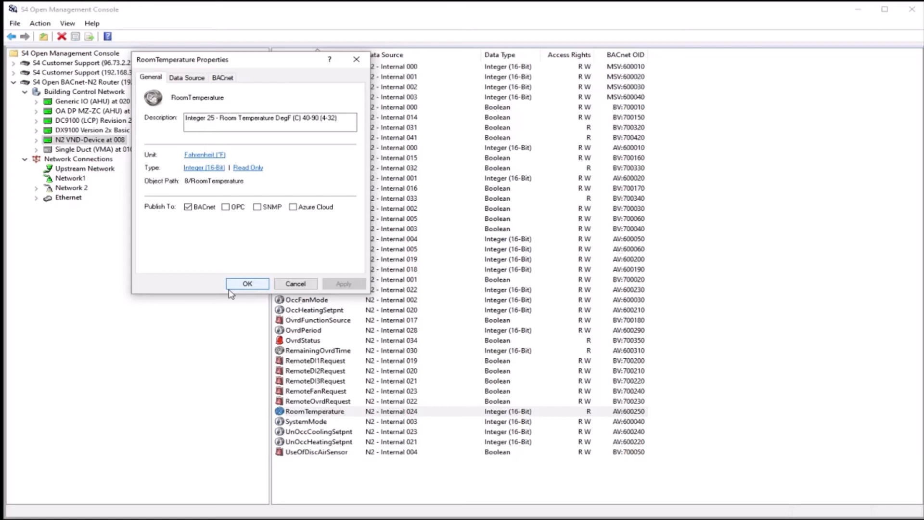
left_click(191, 78)
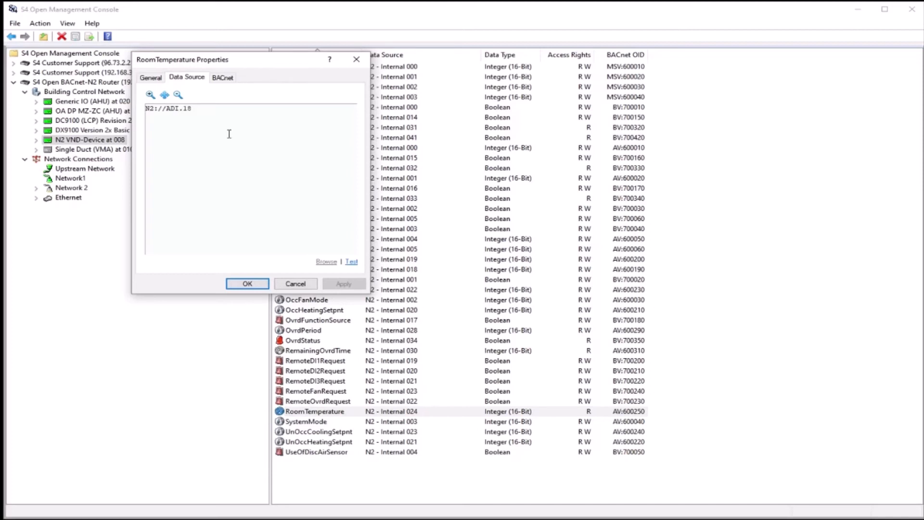
left_click(353, 263)
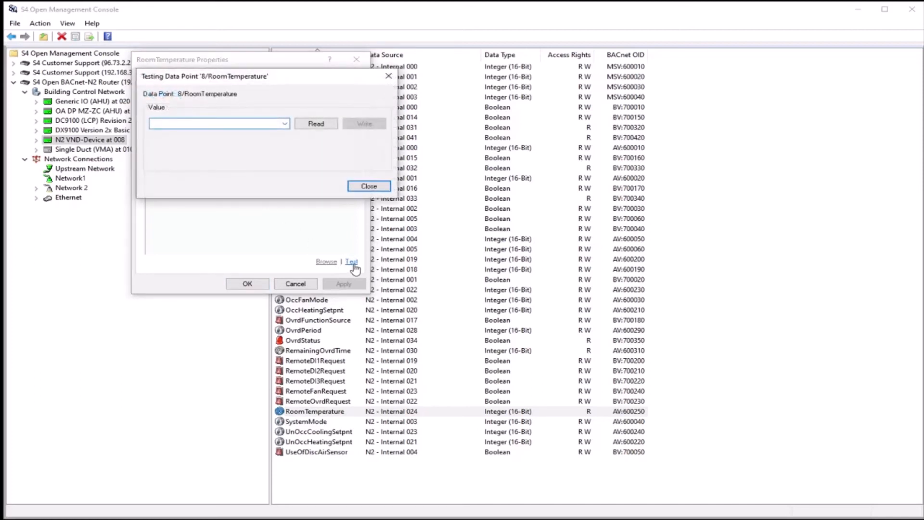
left_click(316, 124)
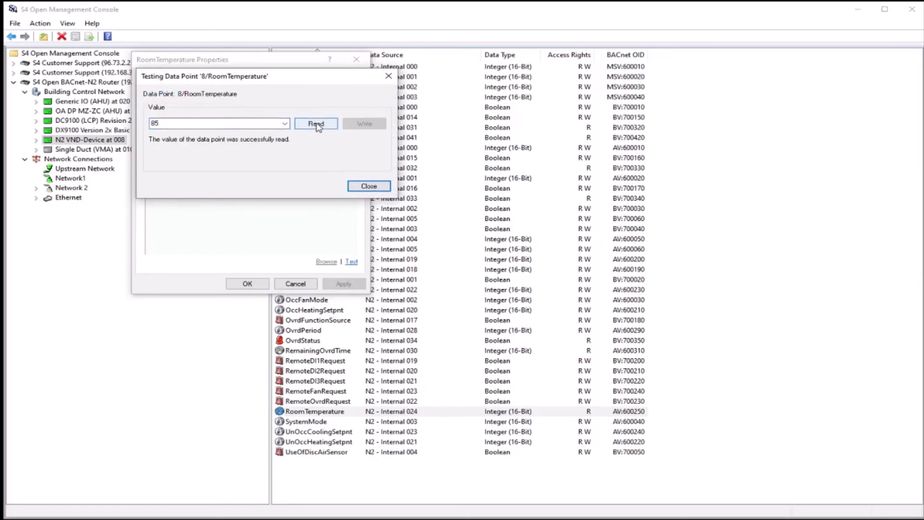
left_click(368, 190)
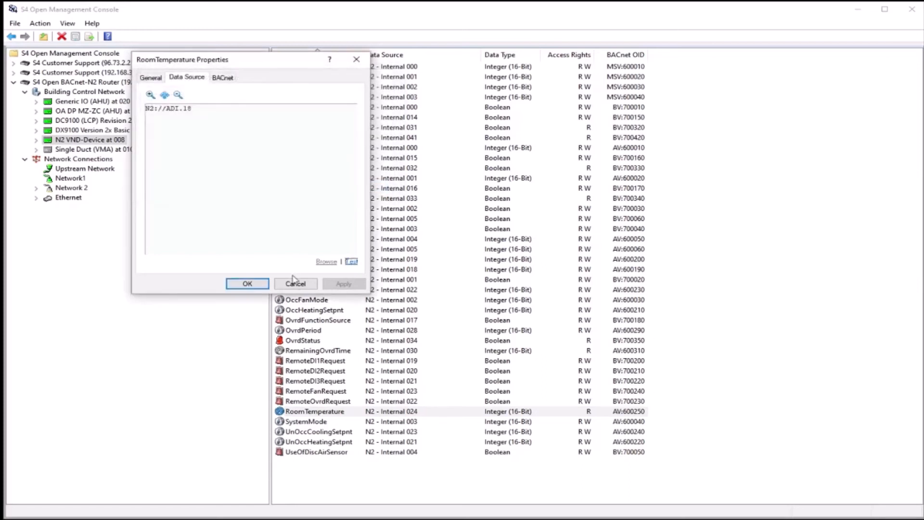
left_click(222, 78)
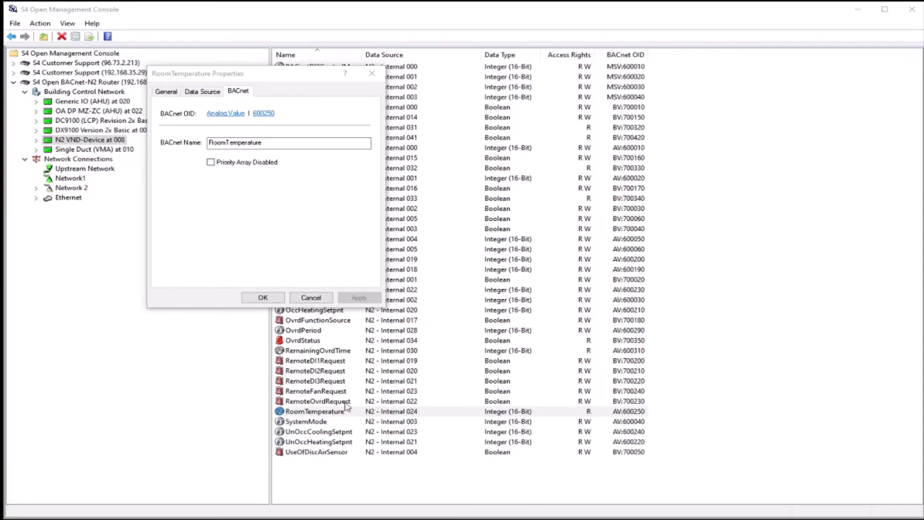
left_click(311, 298)
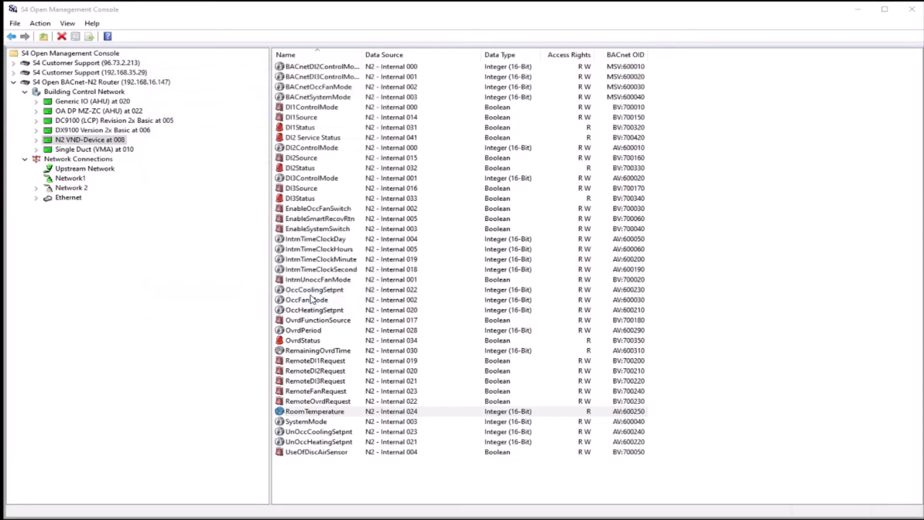
Delete all field devices from the Building Control Network and confirm the deletion
left_click(93, 92)
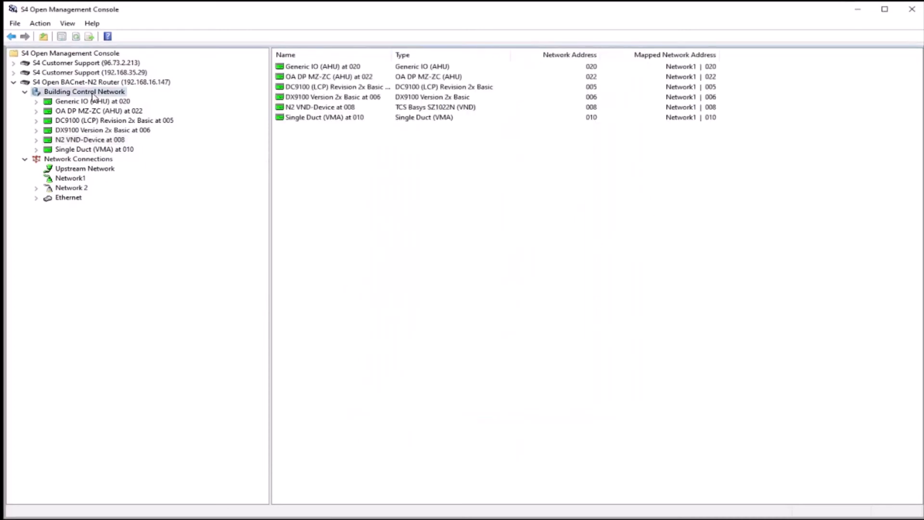
left_click(394, 108)
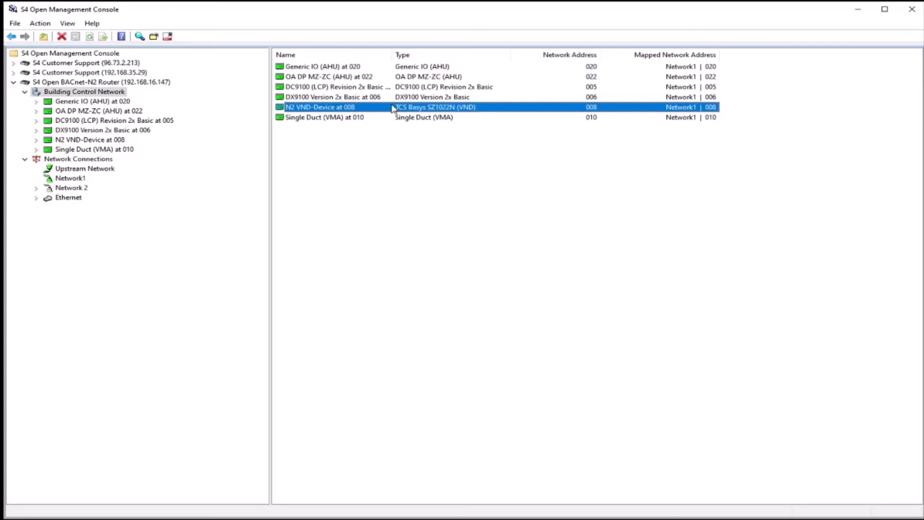
key("ctrl+a")
key("Delete")
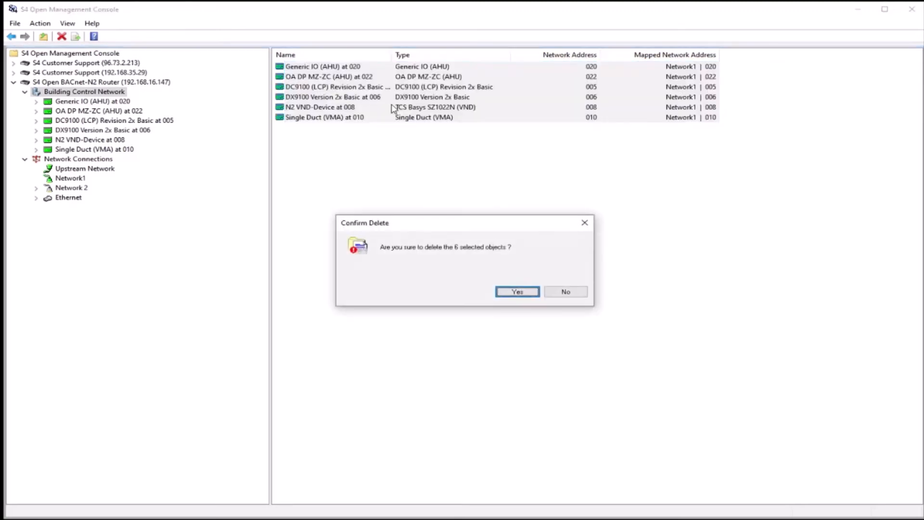
left_click(511, 292)
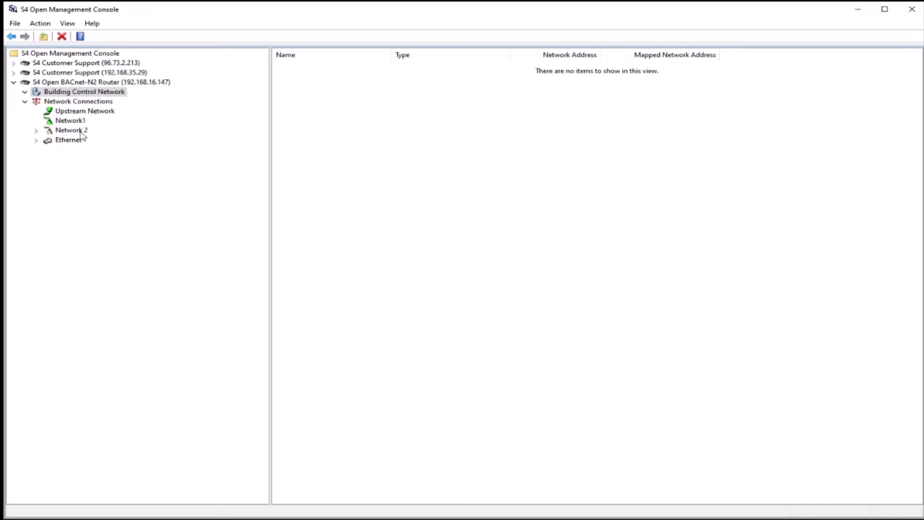
Delete all field devices listed under Network1 and confirm the deletion
left_click(70, 122)
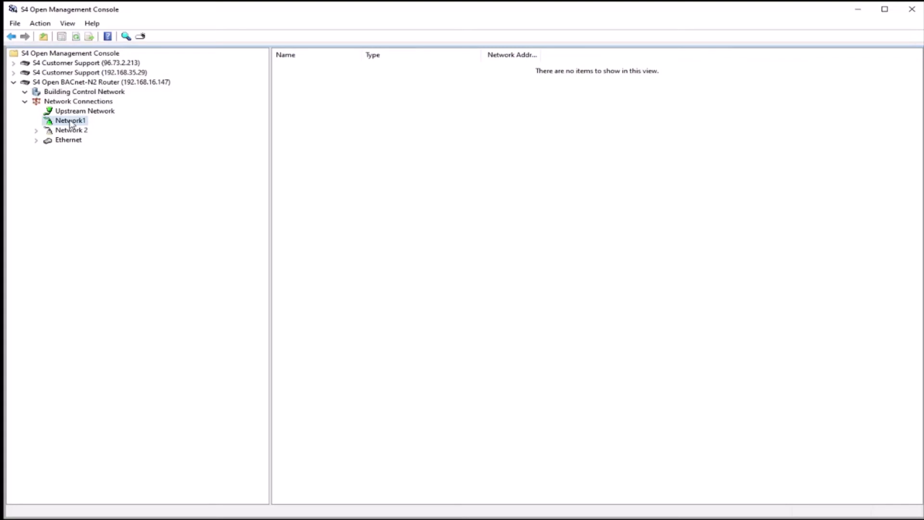
left_click(344, 119)
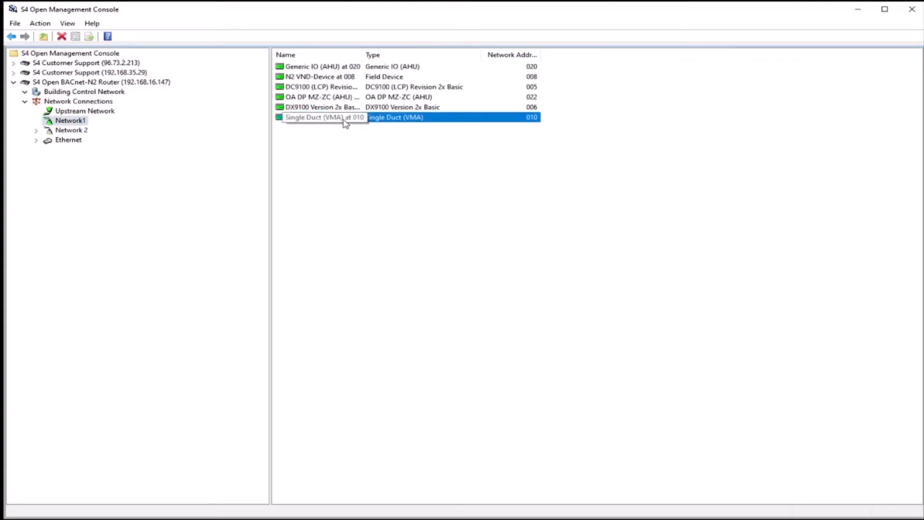
key("ctrl+a")
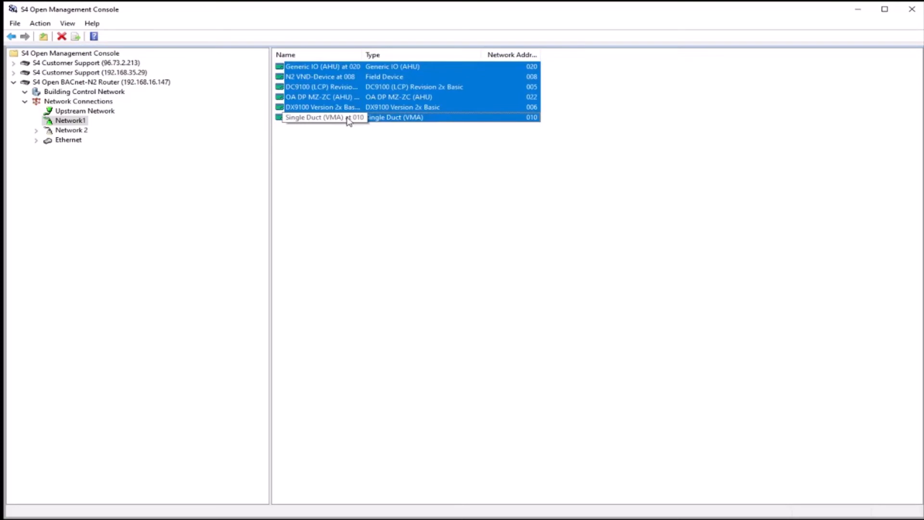
key("Delete")
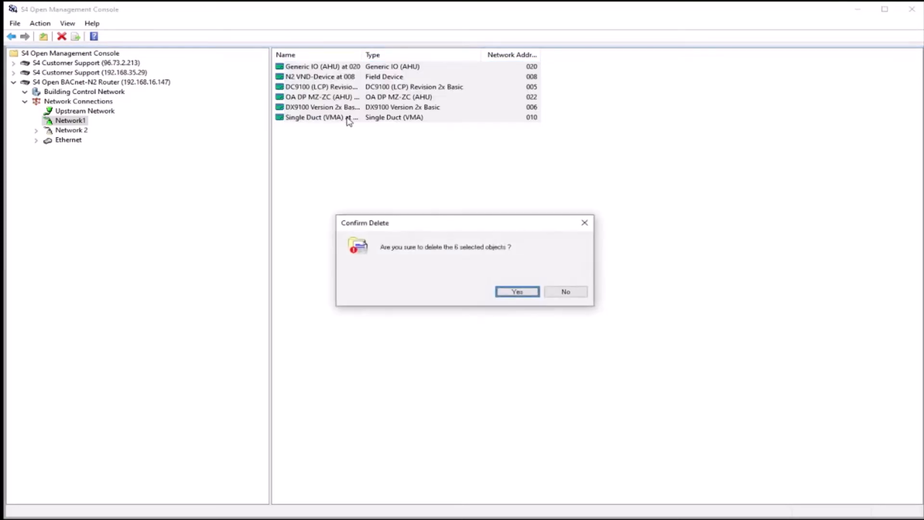
left_click(513, 292)
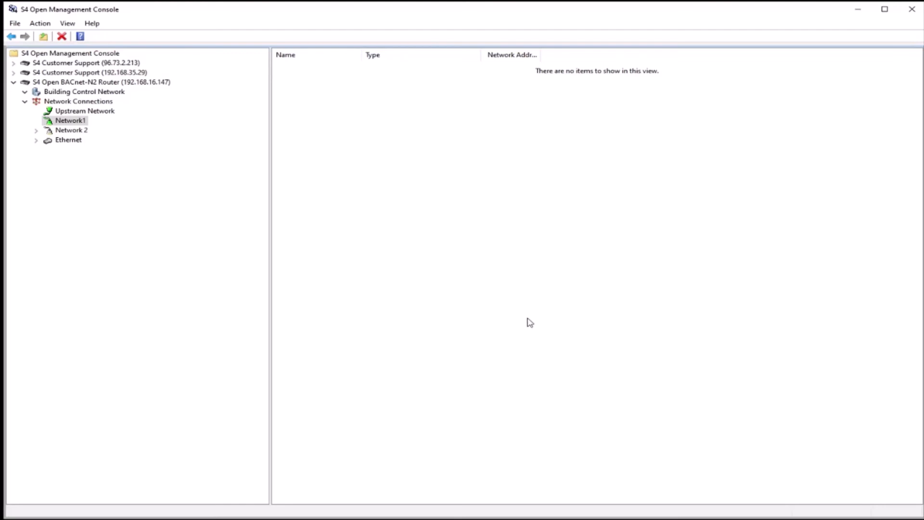
Check the Ethernet connection's TCP/IP address settings and close its properties without changes
left_click(34, 142)
left_click(66, 140)
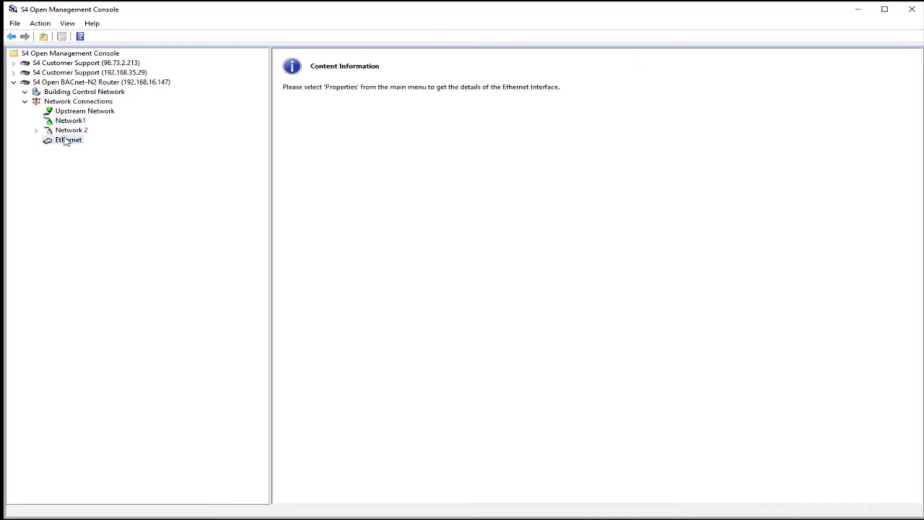
right_click(66, 140)
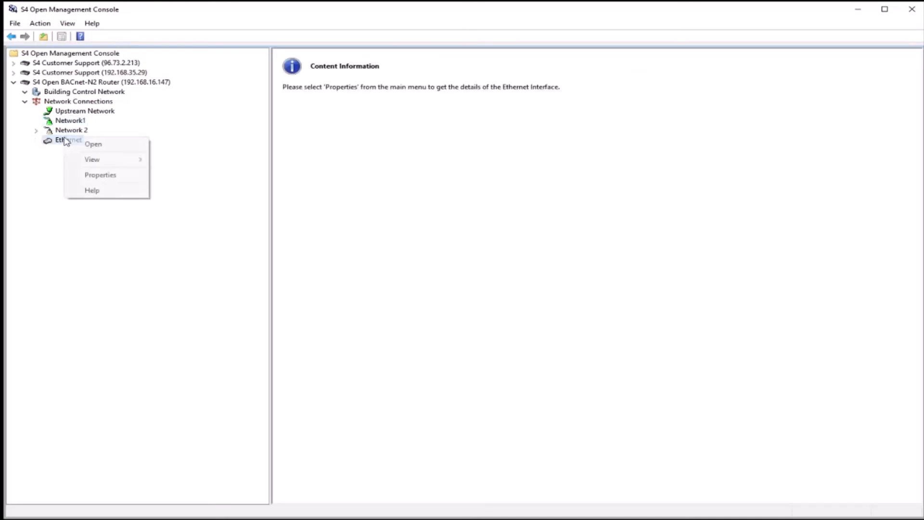
left_click(98, 176)
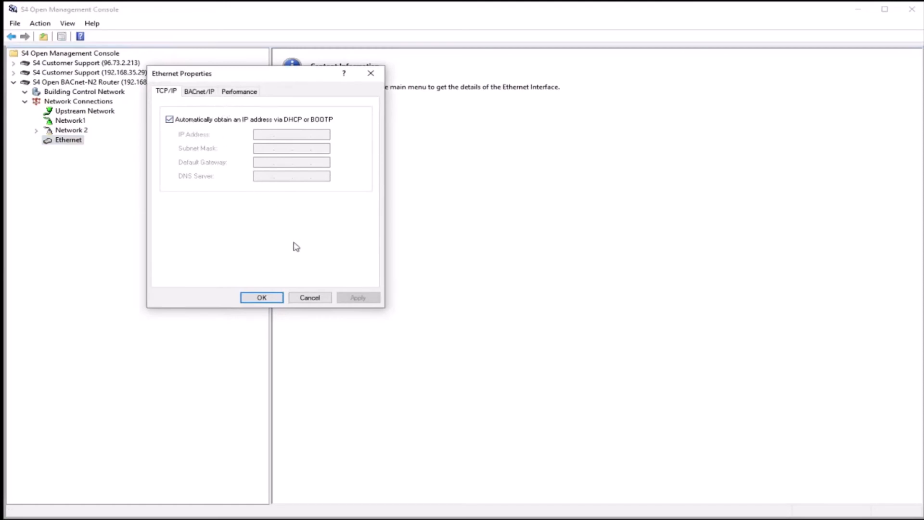
left_click(310, 298)
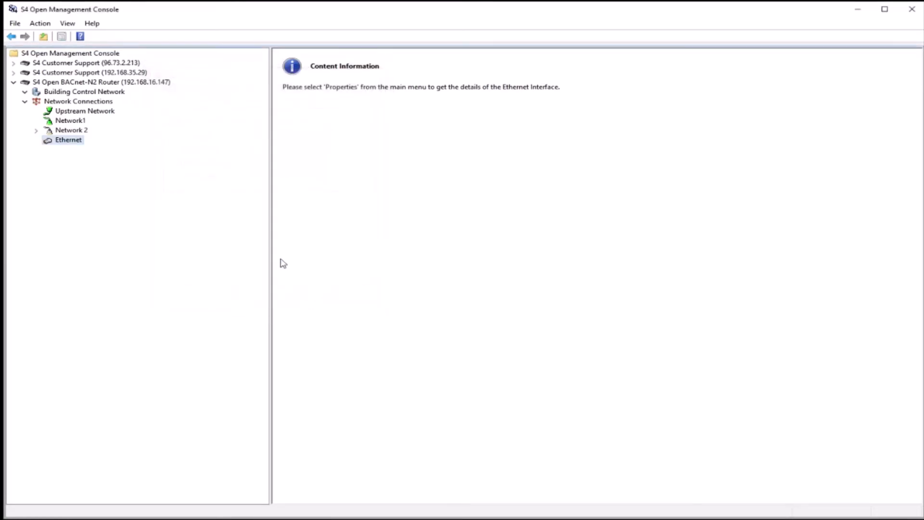
Check the S4 Open BACnet-N2 Router's BACnet network and device numbers and close its properties without changes
left_click(102, 83)
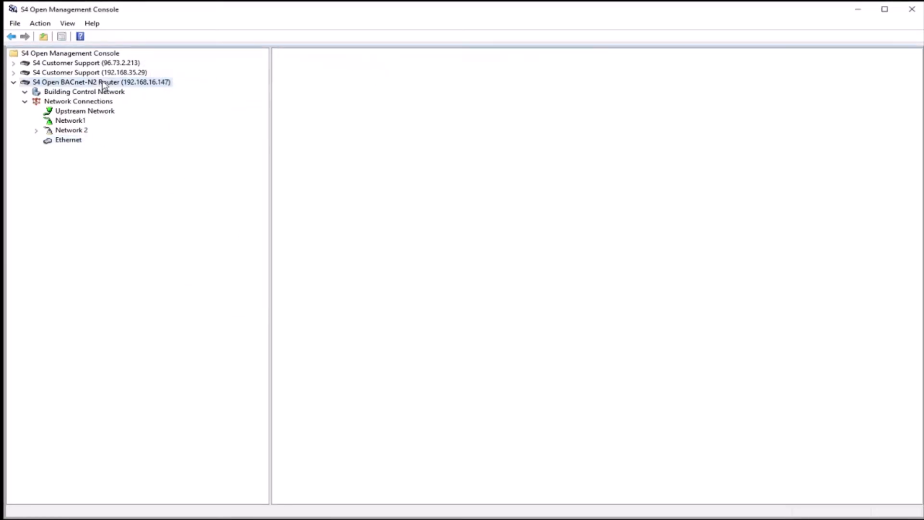
right_click(103, 83)
left_click(144, 193)
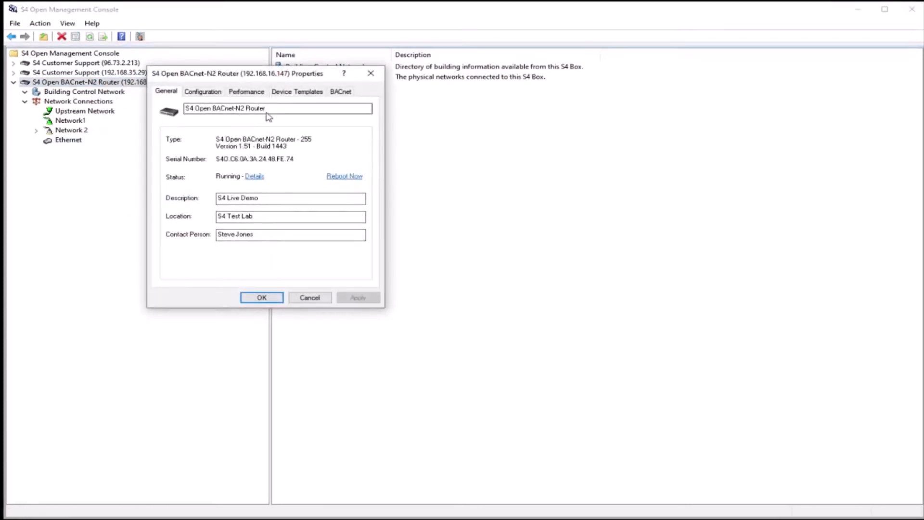
left_click(346, 94)
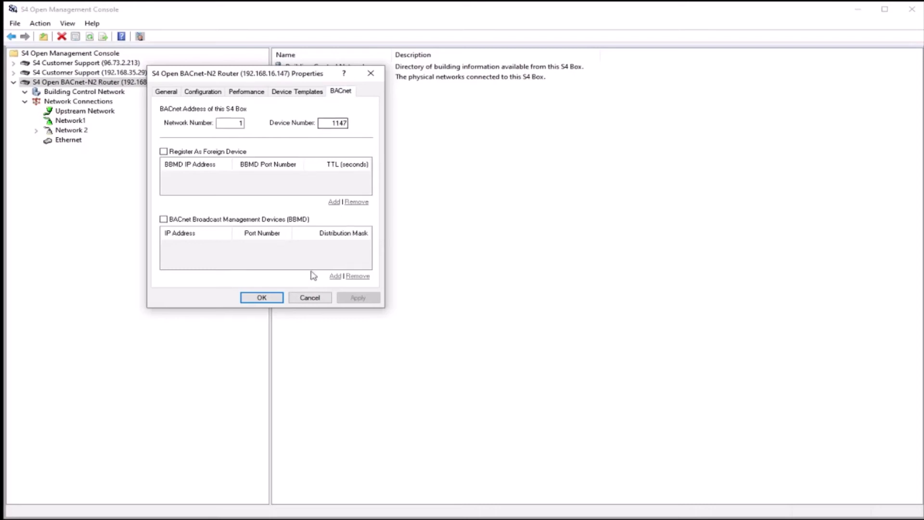
left_click(311, 297)
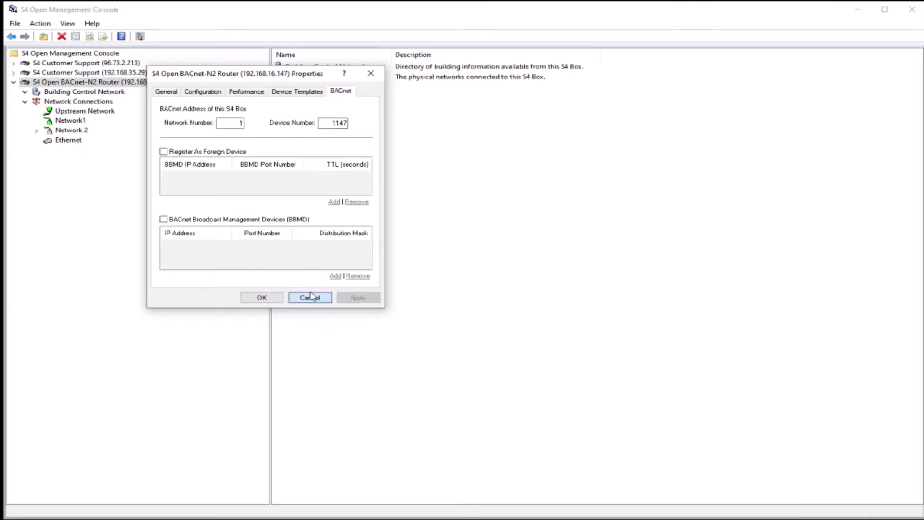
Check the BACnet network number assigned to the Building Control Network and close its properties without changes
left_click(104, 93)
right_click(106, 93)
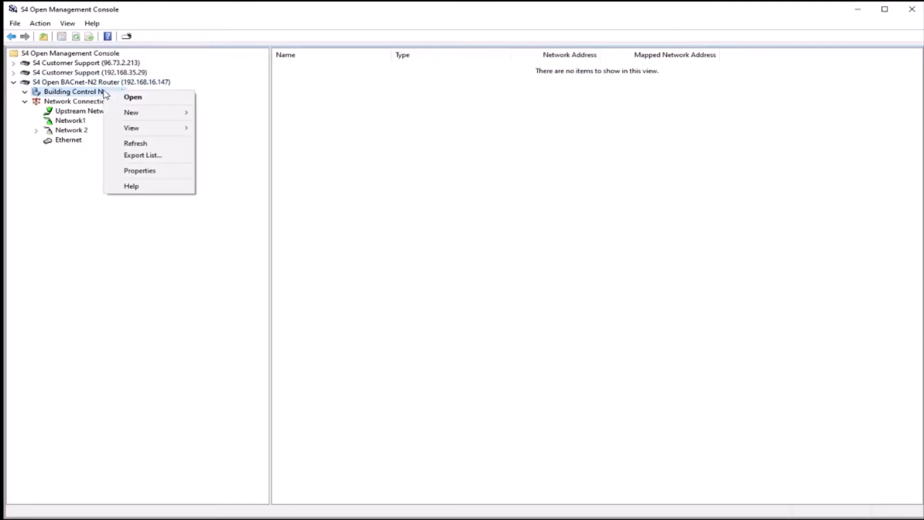
left_click(149, 172)
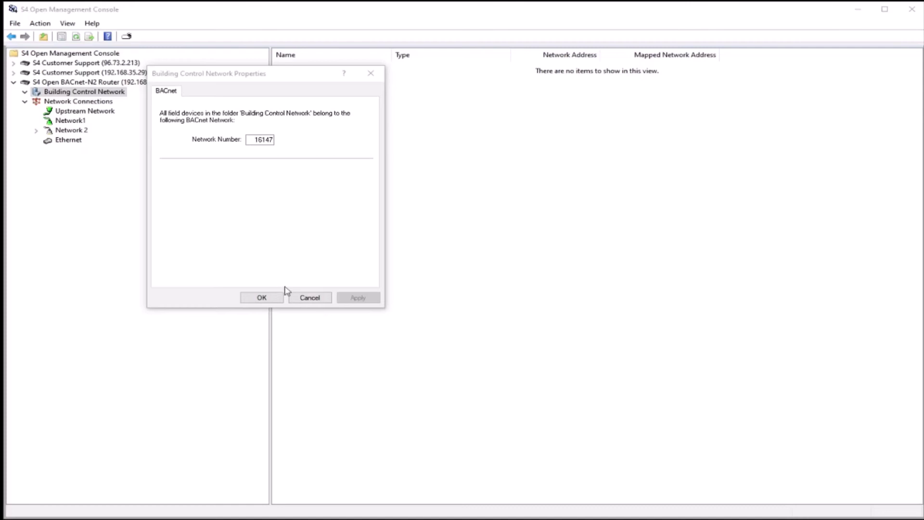
left_click(310, 299)
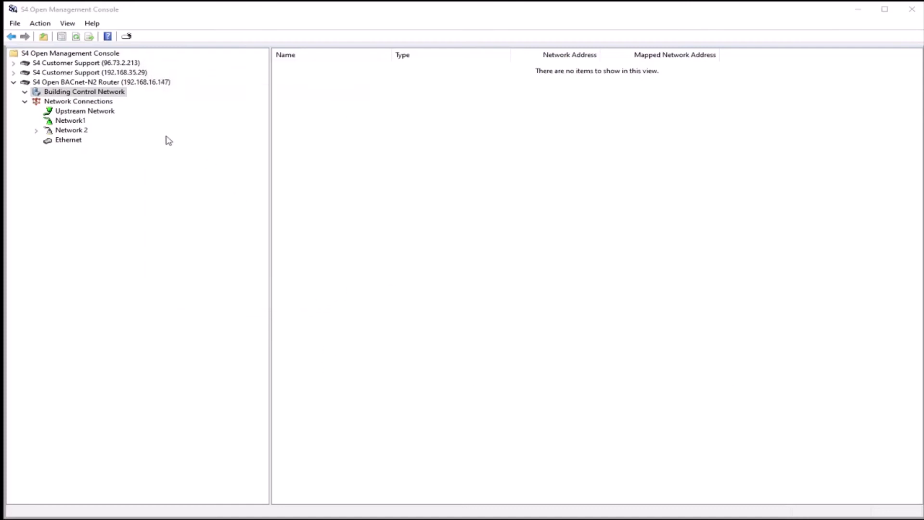
Start the Configuration Wizard for the S4 Open BACnet-N2 Router and have it explore the connected networks
left_click(143, 83)
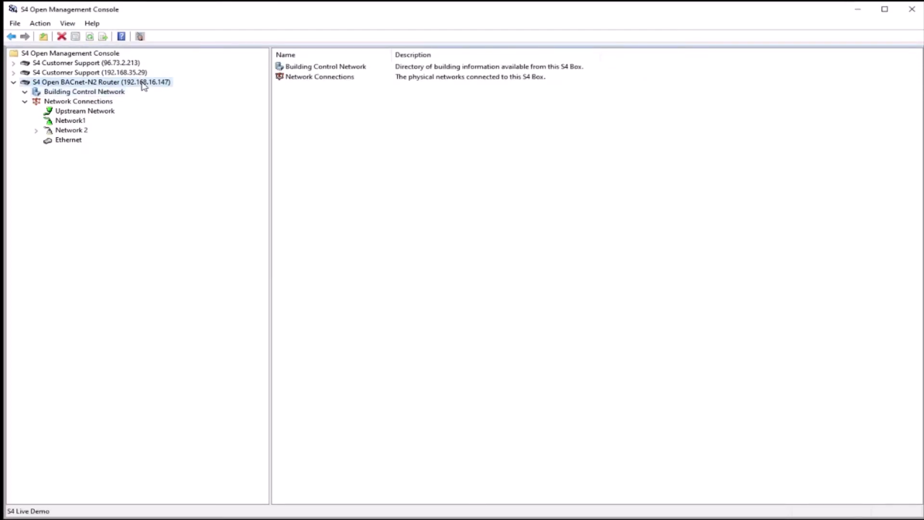
right_click(144, 85)
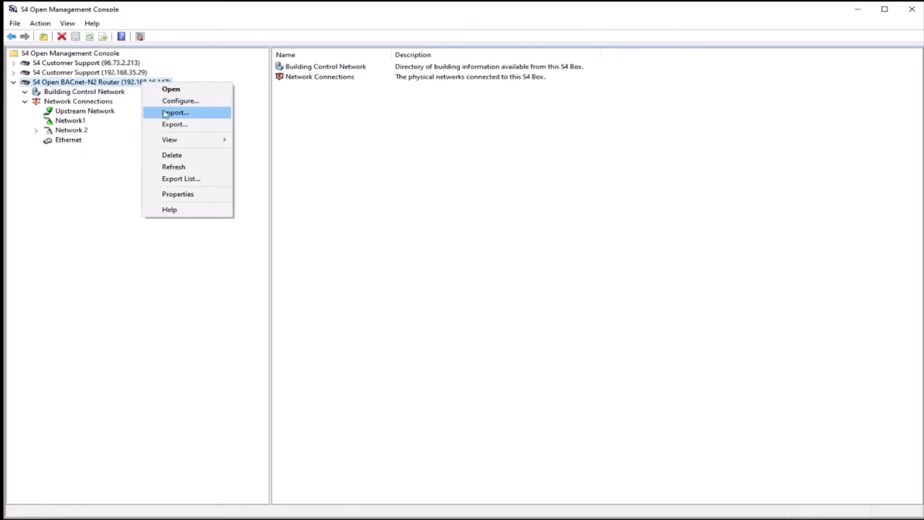
left_click(177, 102)
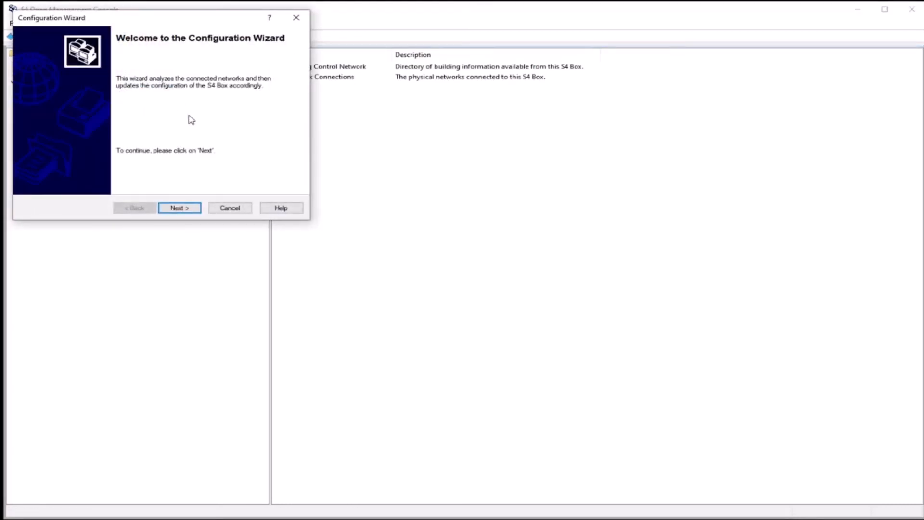
left_click_drag(139, 22, 236, 68)
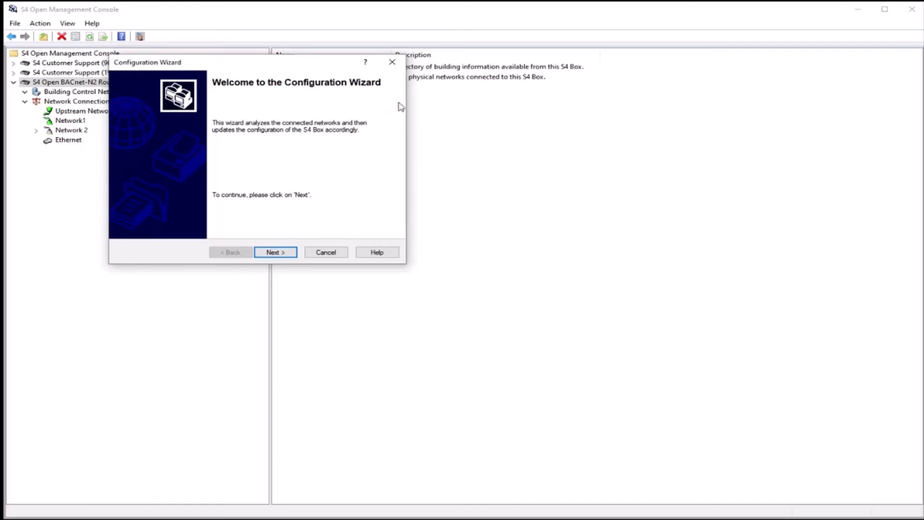
left_click_drag(252, 62, 412, 90)
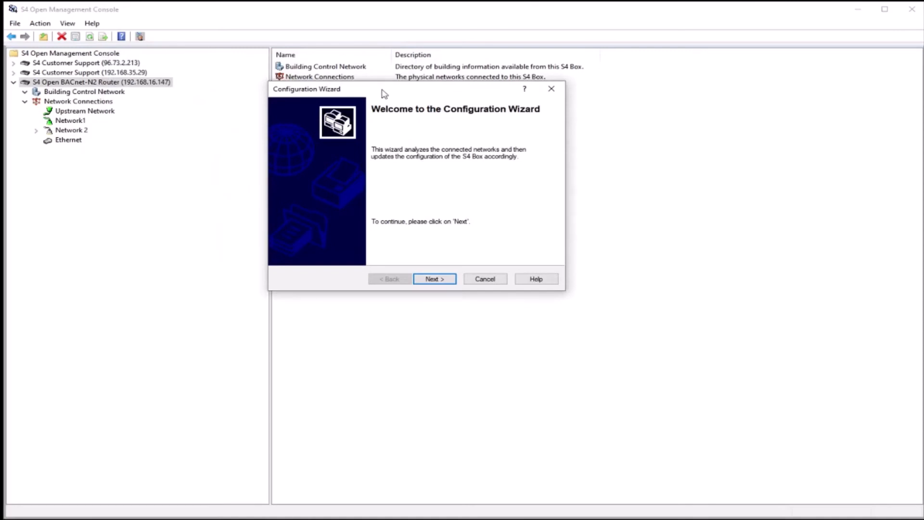
left_click(444, 281)
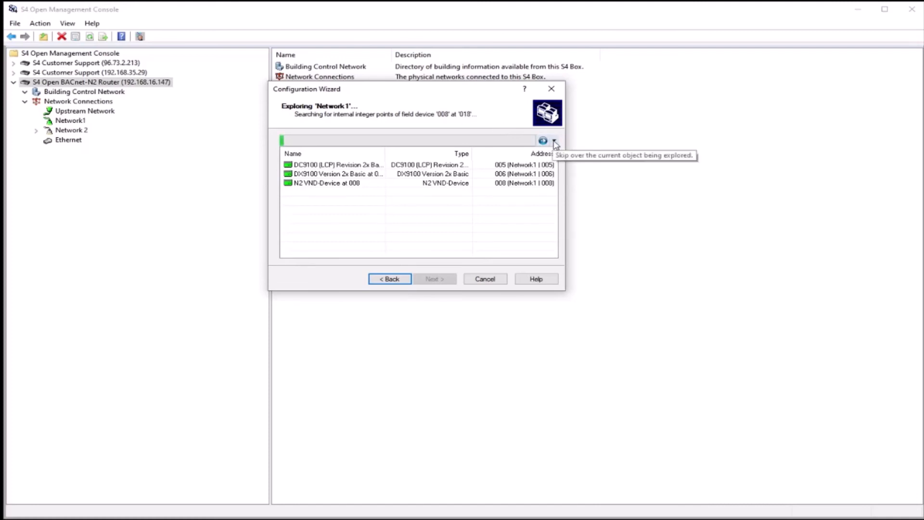
Skip the rest of field device 008 during the exploration, and skip the remainder of Network1 once the device at 022 is listed
left_click(554, 141)
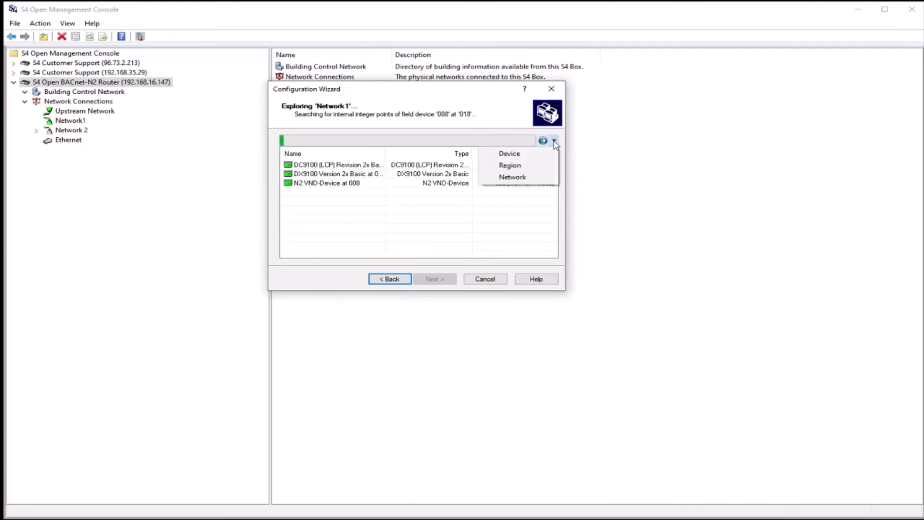
left_click(511, 155)
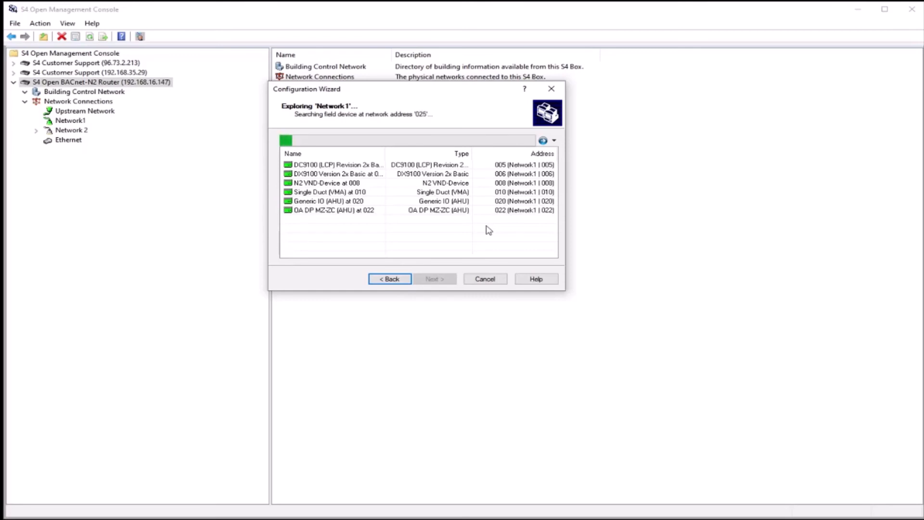
left_click(554, 141)
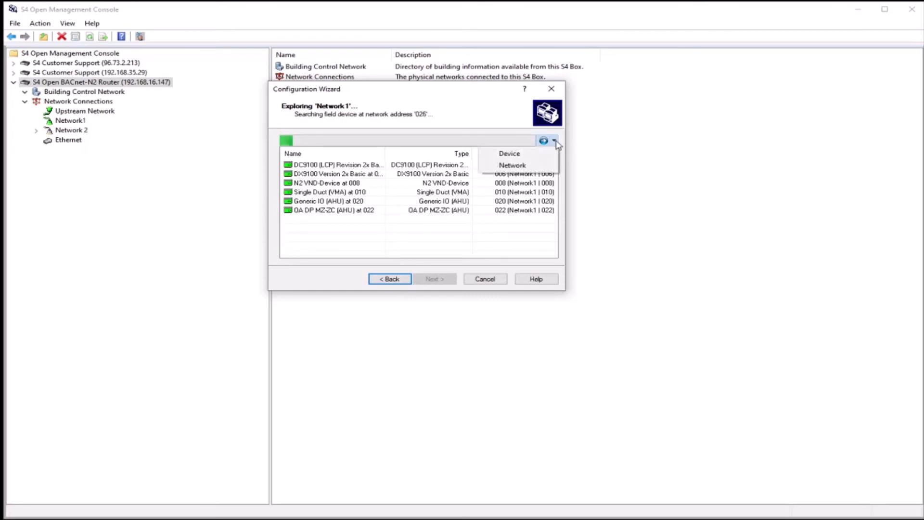
left_click(512, 166)
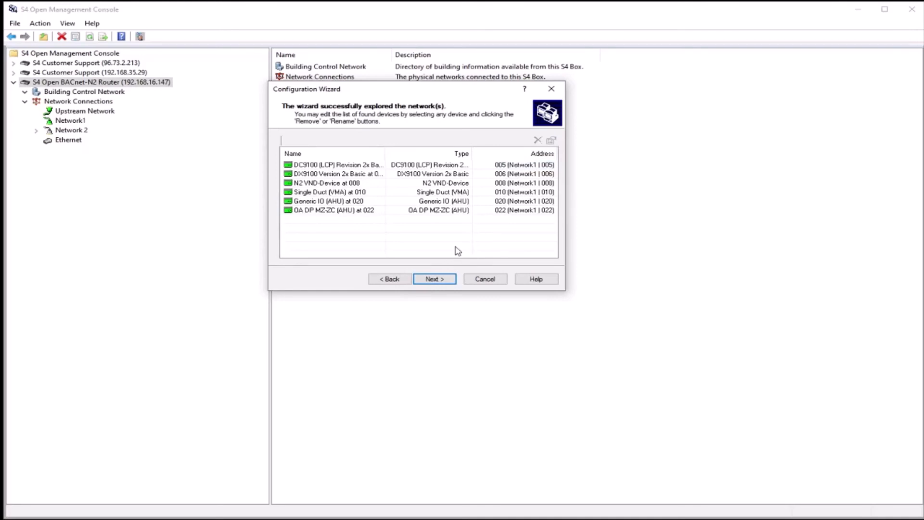
Replace the existing configuration with the found devices, using a BACnet device number offset of 146000, and finish the wizard
left_click(441, 282)
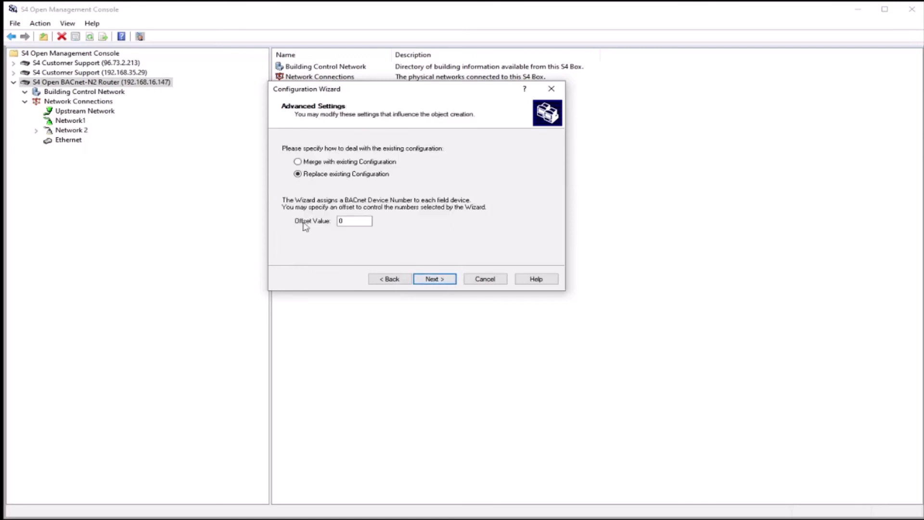
left_click_drag(356, 221, 334, 224)
type("146000")
left_click(440, 281)
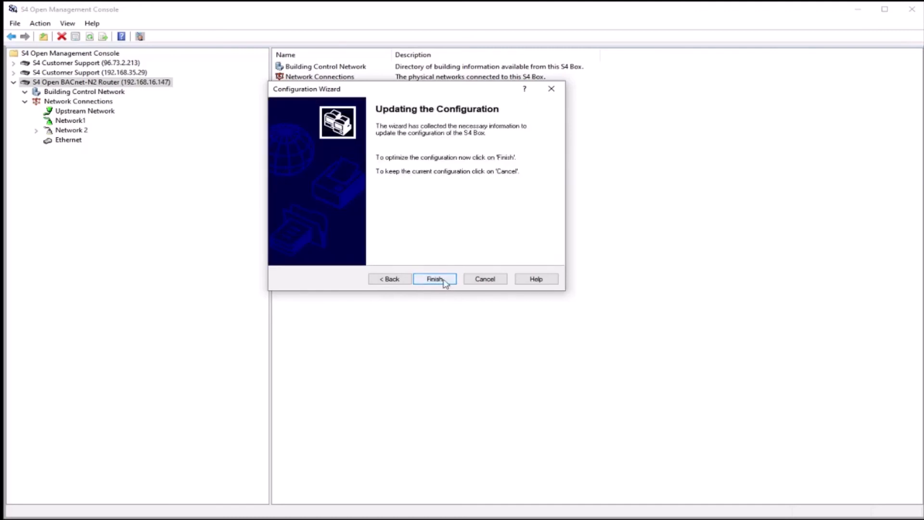
left_click(435, 280)
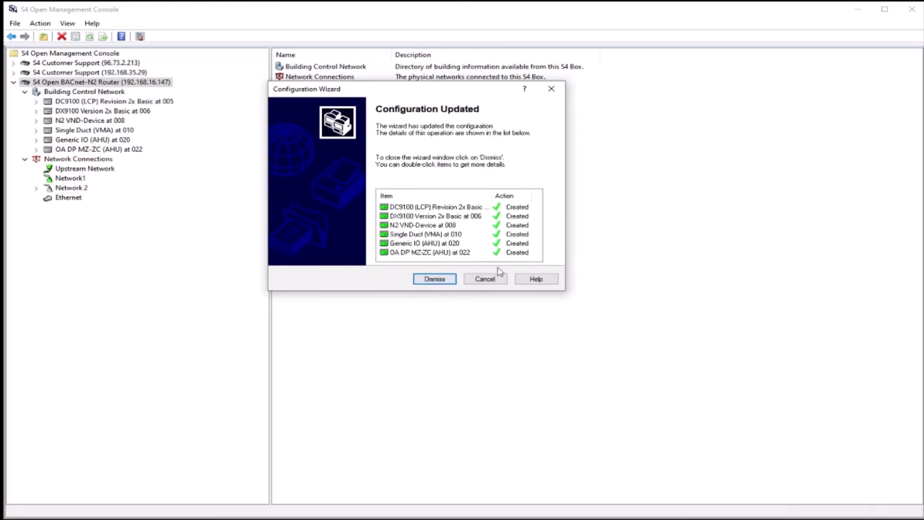
left_click(435, 280)
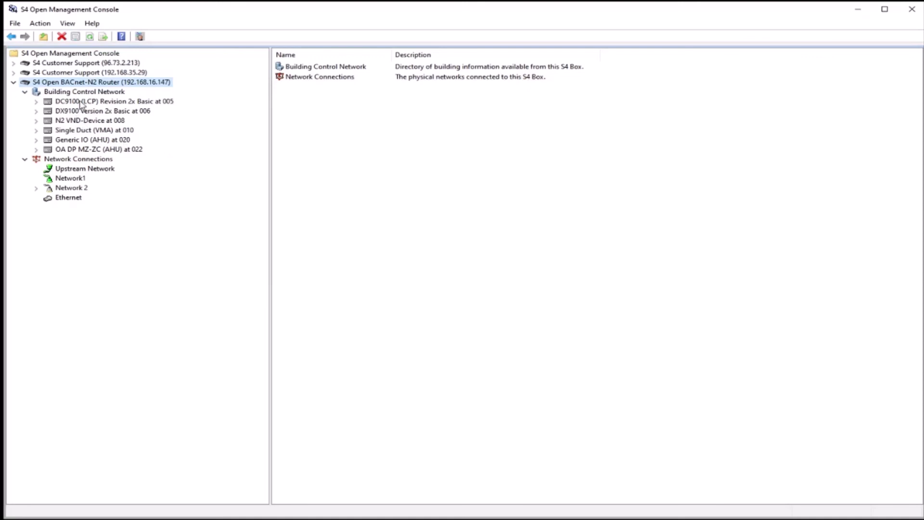
Review the data points of the newly created field devices at 006, 008, 010 and 020
left_click(79, 112)
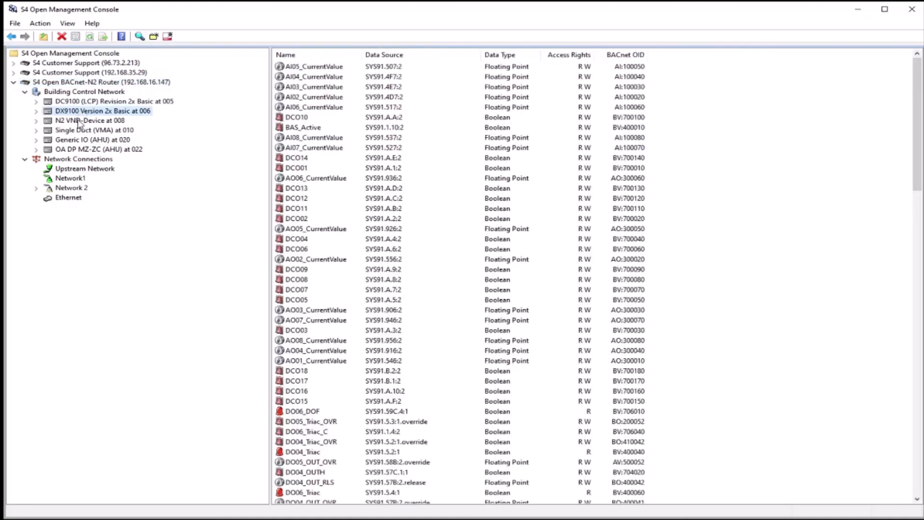
left_click(79, 121)
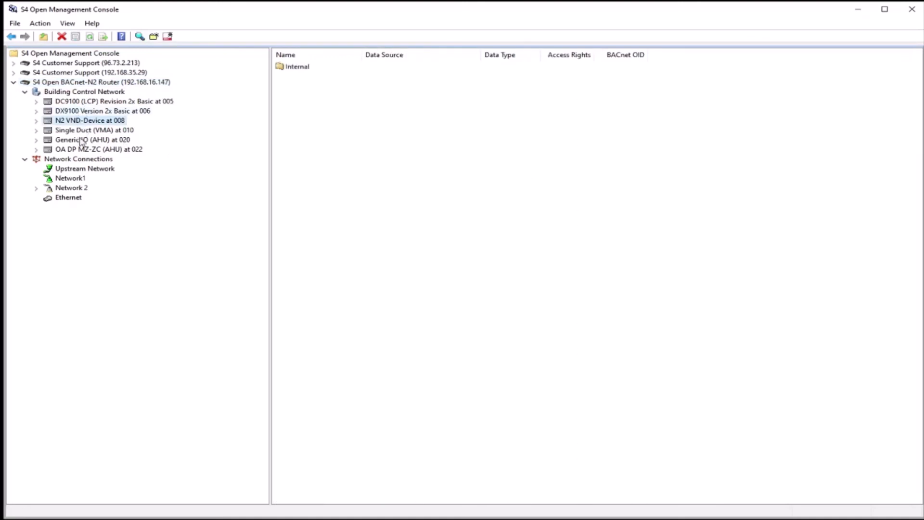
left_click(87, 131)
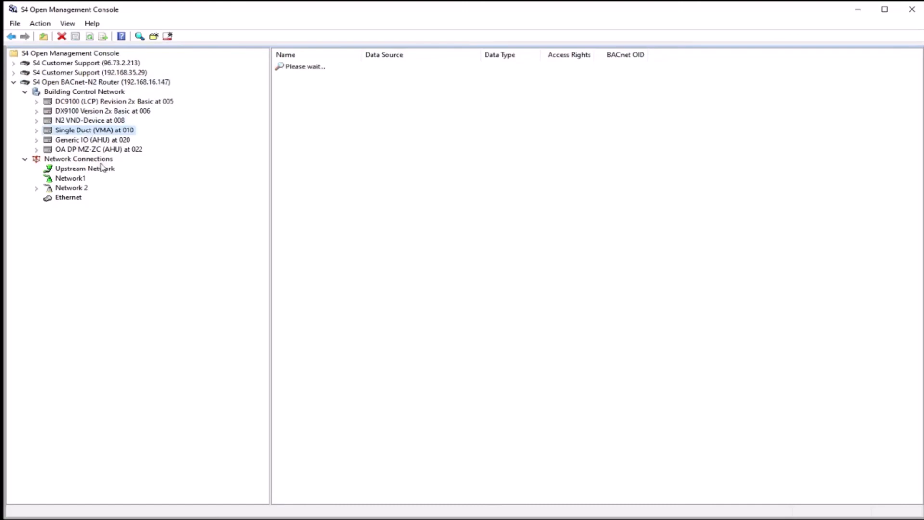
left_click(79, 141)
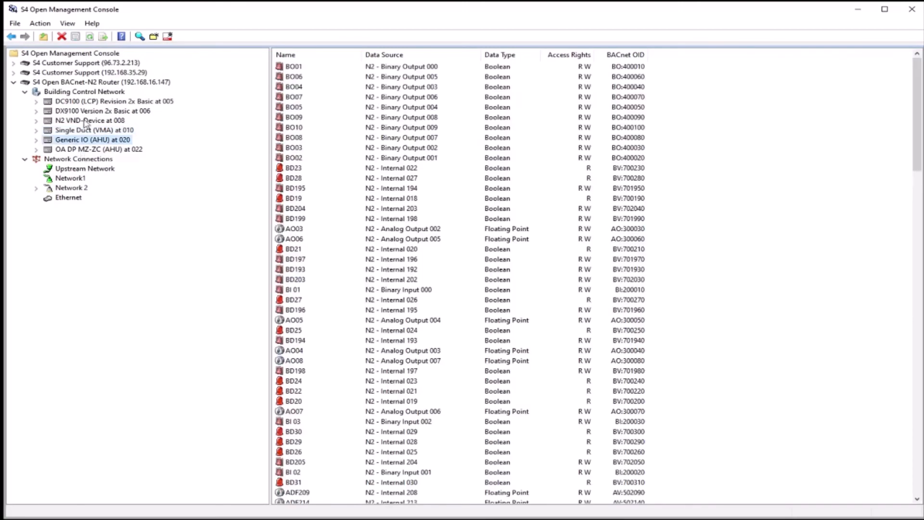
Set the applied device type of N2 VND-Device at 008 to TCS Basys SZ1022N (VND), apply it and close the properties
left_click(85, 122)
right_click(100, 122)
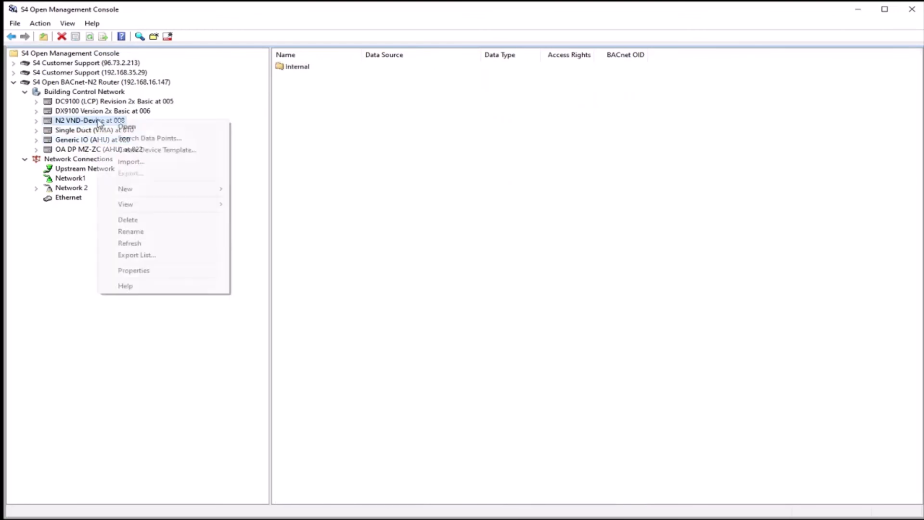
left_click(158, 271)
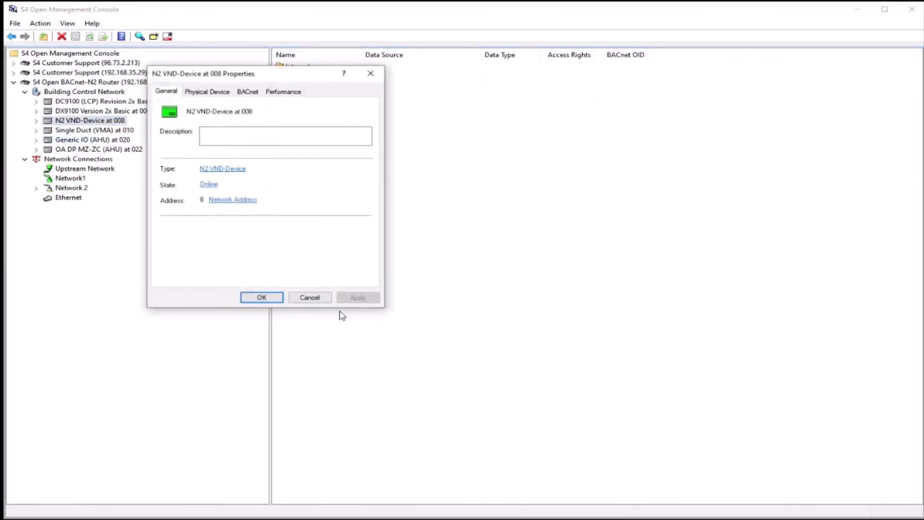
left_click(226, 169)
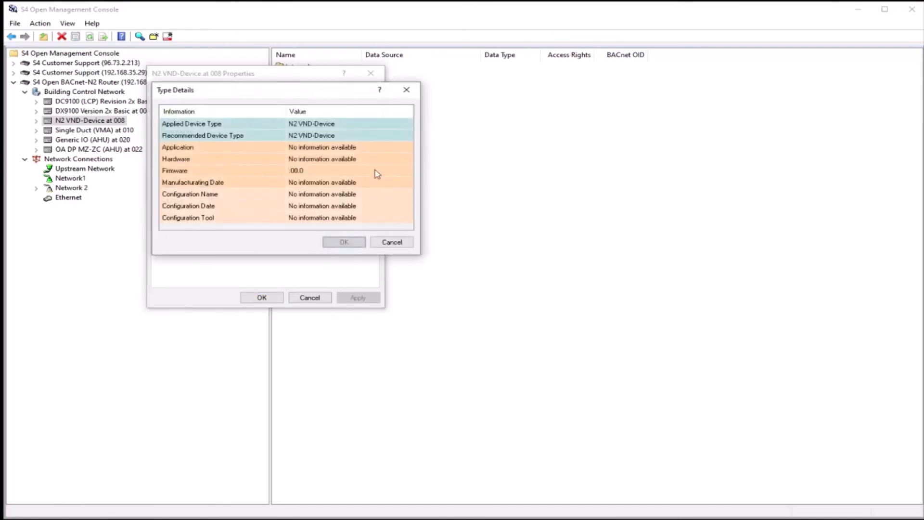
left_click(403, 125)
left_click(409, 126)
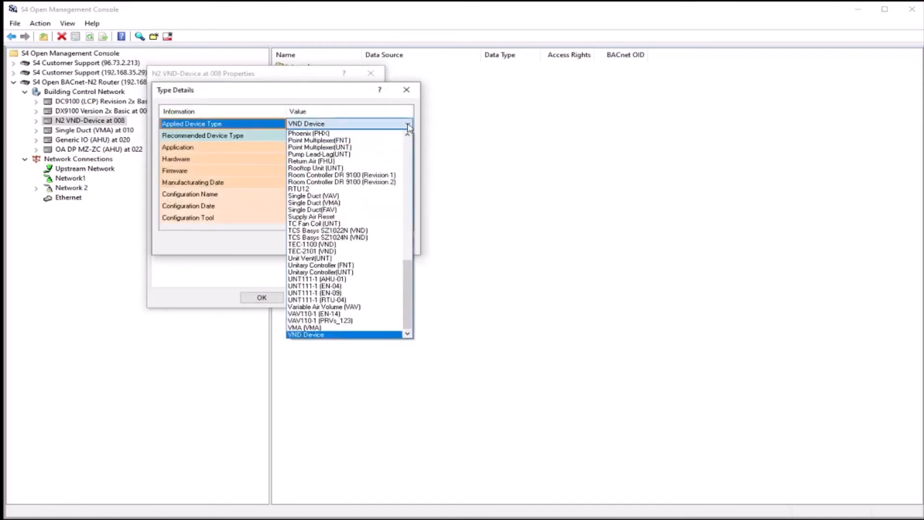
left_click(325, 231)
left_click(355, 243)
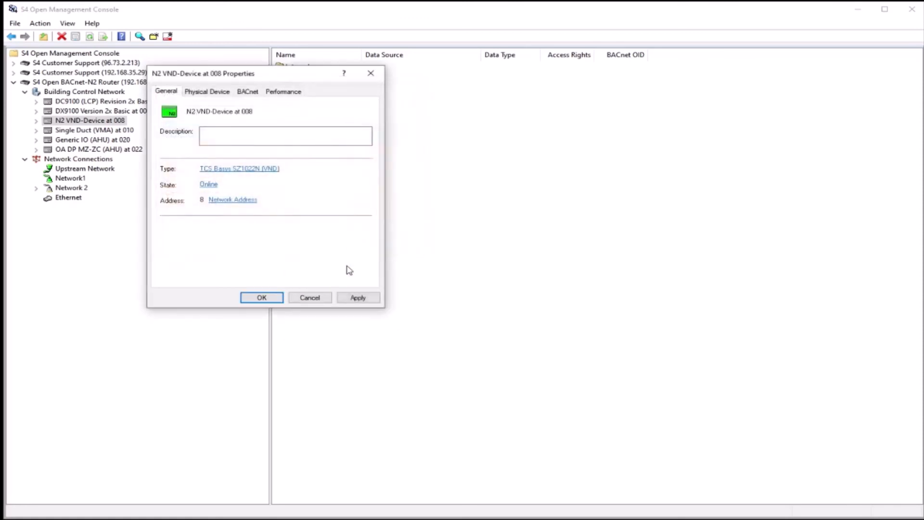
left_click(357, 301)
left_click(310, 301)
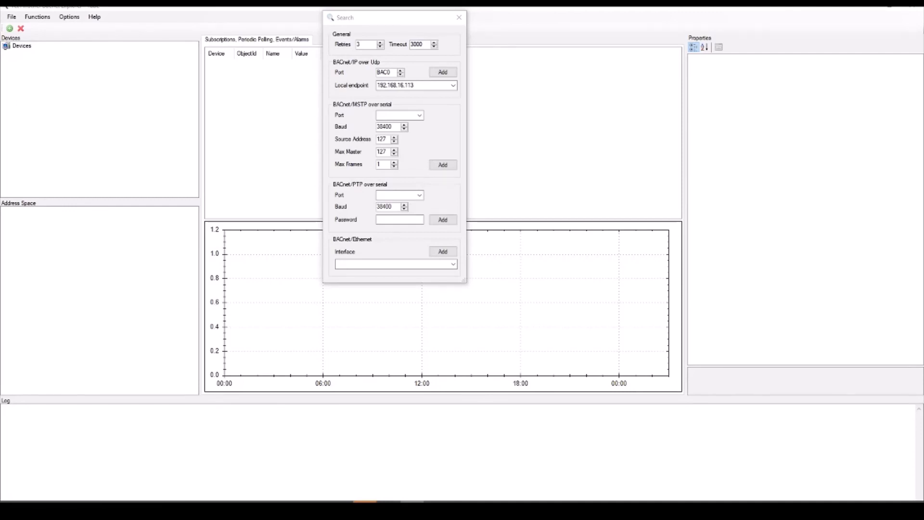
Add the BACnet/IP over UDP connection on local endpoint 192.168.16.113 and read in the N2 router and its devices 146005 through 146022
left_click(450, 73)
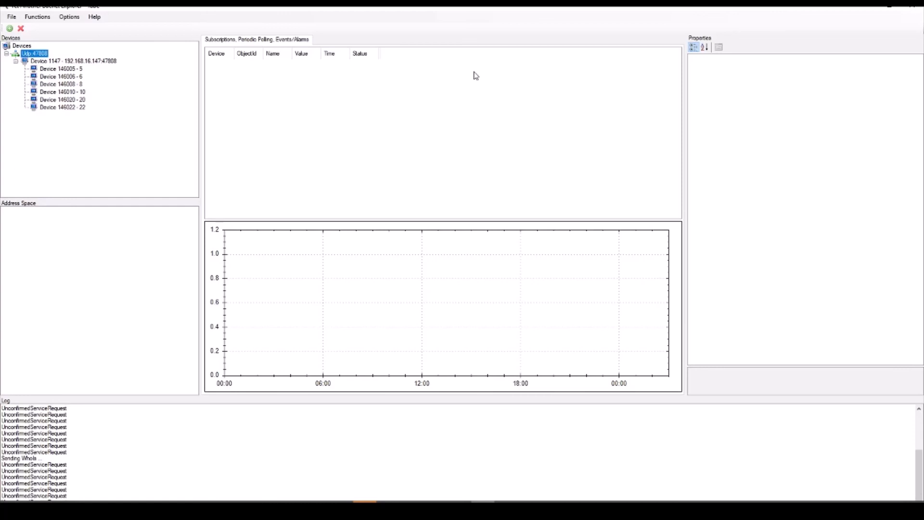
left_click(72, 62)
left_click(74, 68)
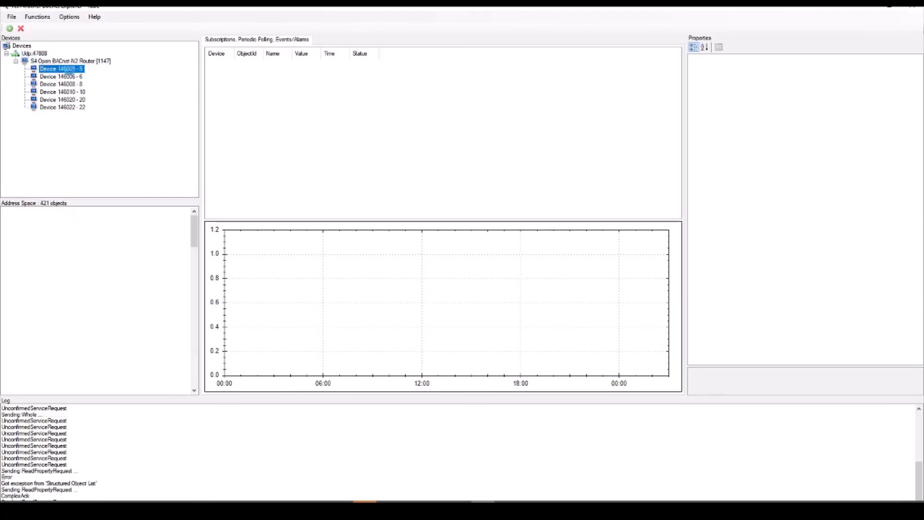
left_click(66, 77)
left_click(66, 84)
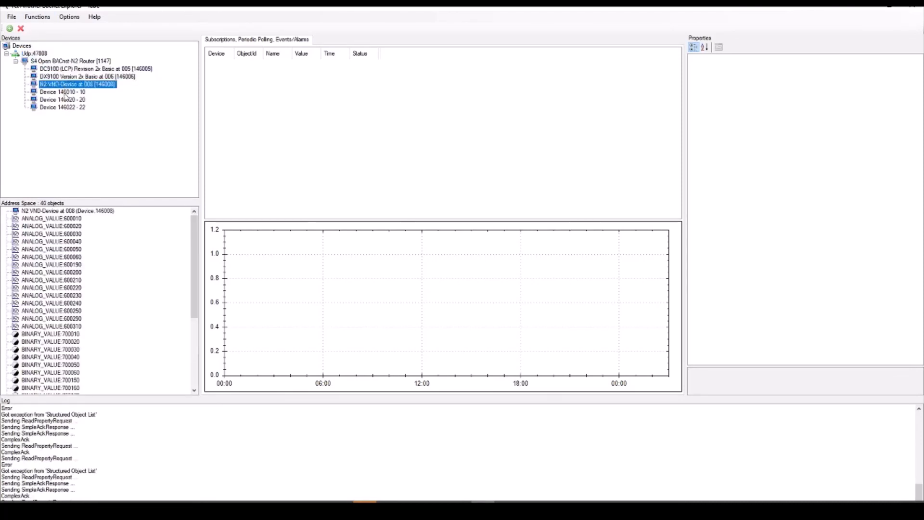
left_click(66, 93)
left_click(66, 101)
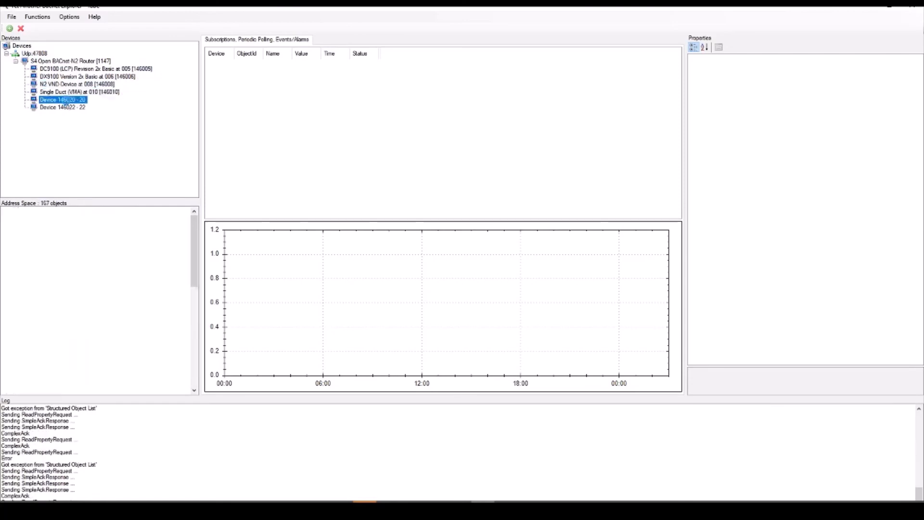
left_click(65, 108)
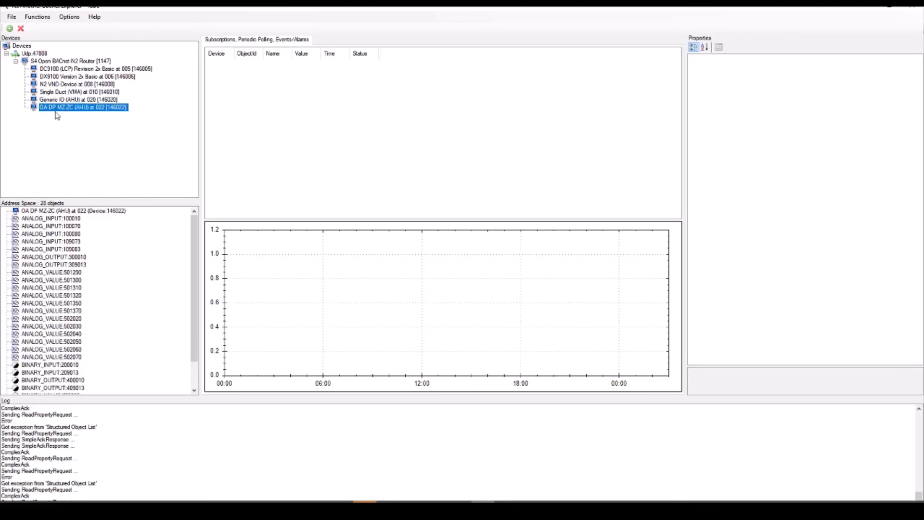
Examine the properties of the analog value objects 600010 through 600240 of N2 VND-Device at 008
left_click(76, 85)
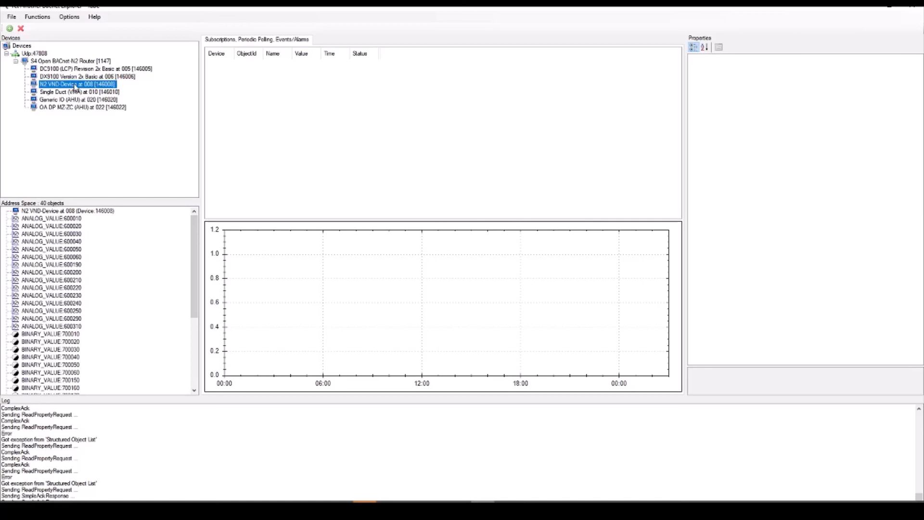
left_click(43, 219)
left_click(37, 227)
left_click(36, 235)
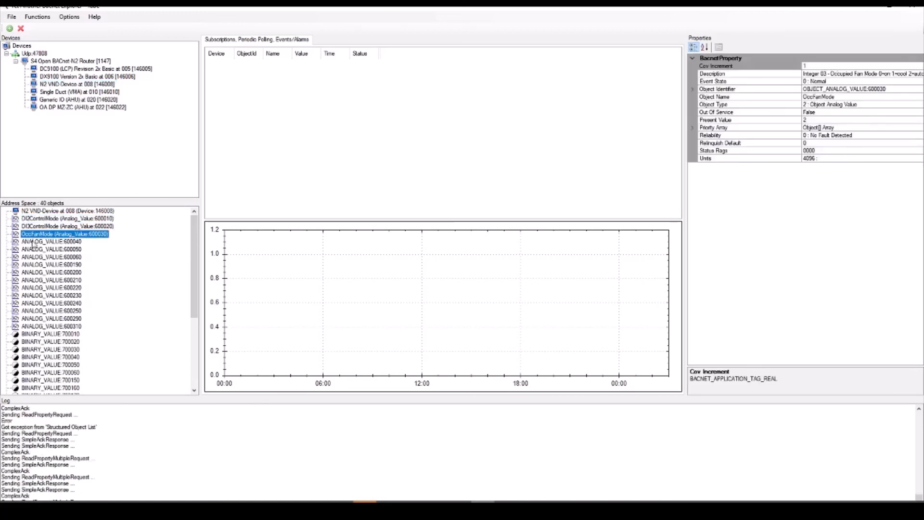
left_click(34, 242)
left_click(34, 251)
left_click(34, 258)
left_click(33, 266)
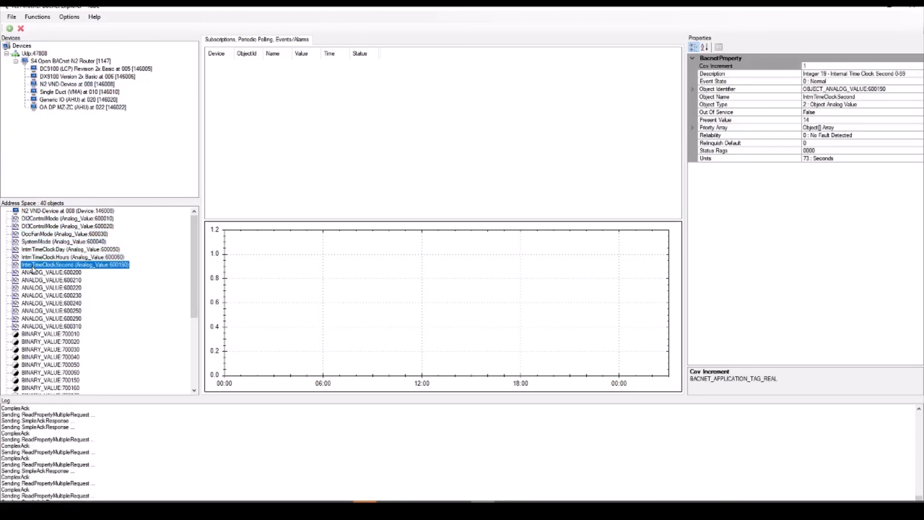
left_click(34, 273)
left_click(35, 282)
left_click(34, 289)
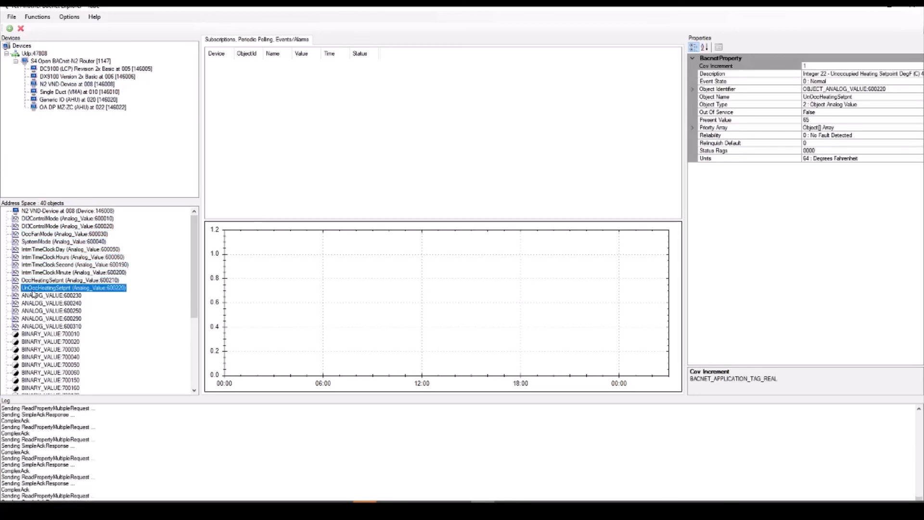
left_click(33, 297)
left_click(34, 304)
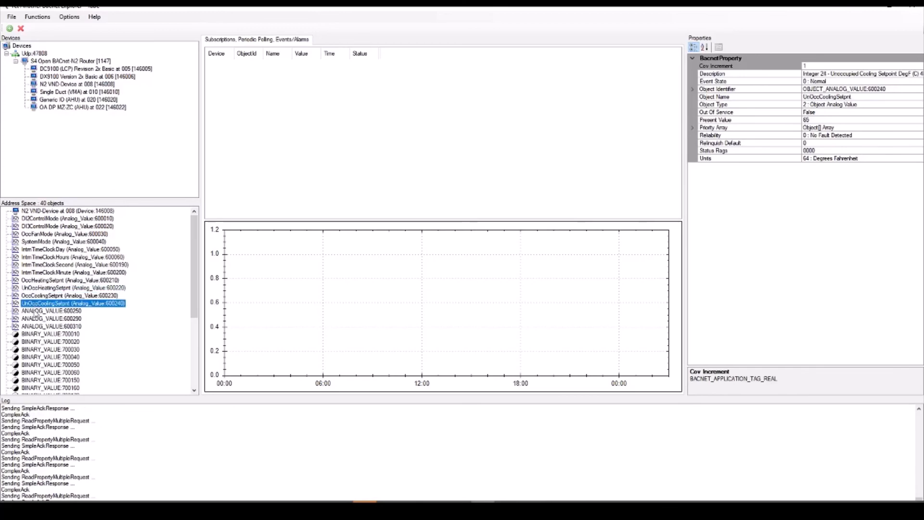
Subscribe to the RoomTemperature object (Analog_Value:600250) of N2 VND-Device at 008 to monitor its value
left_click(35, 312)
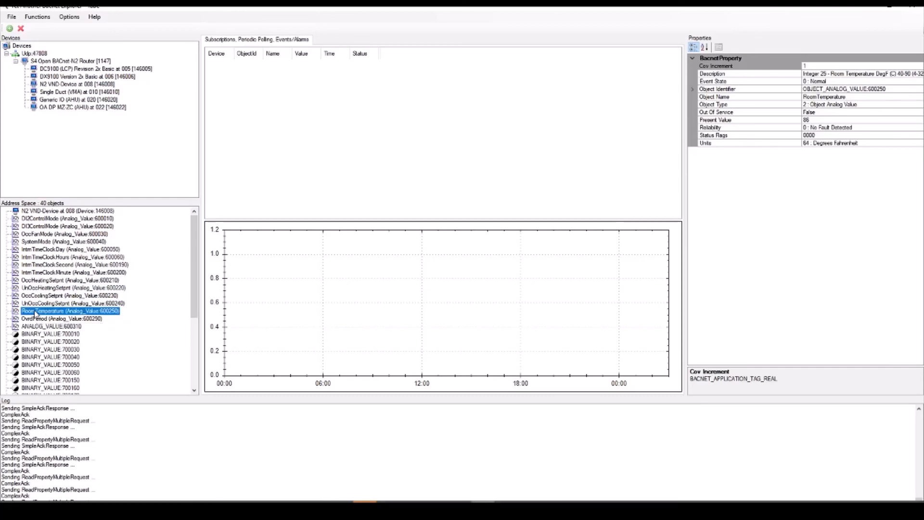
left_click_drag(42, 312, 294, 119)
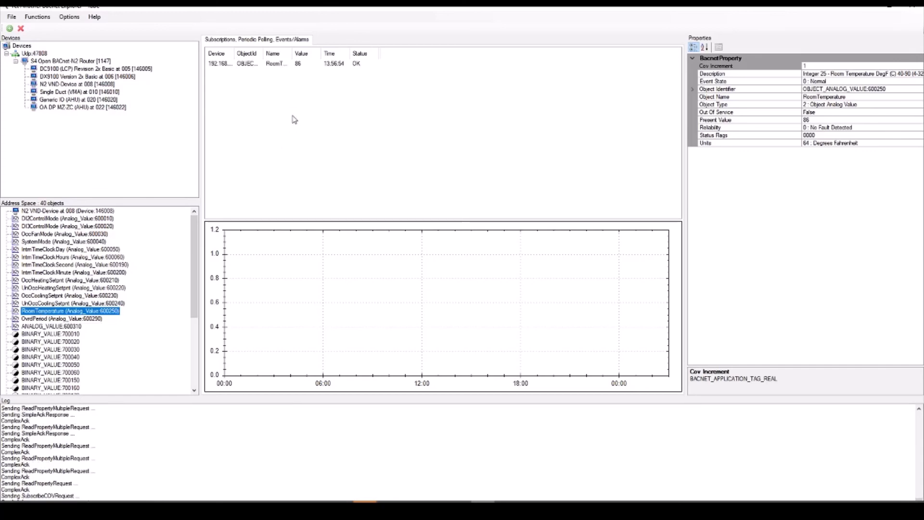